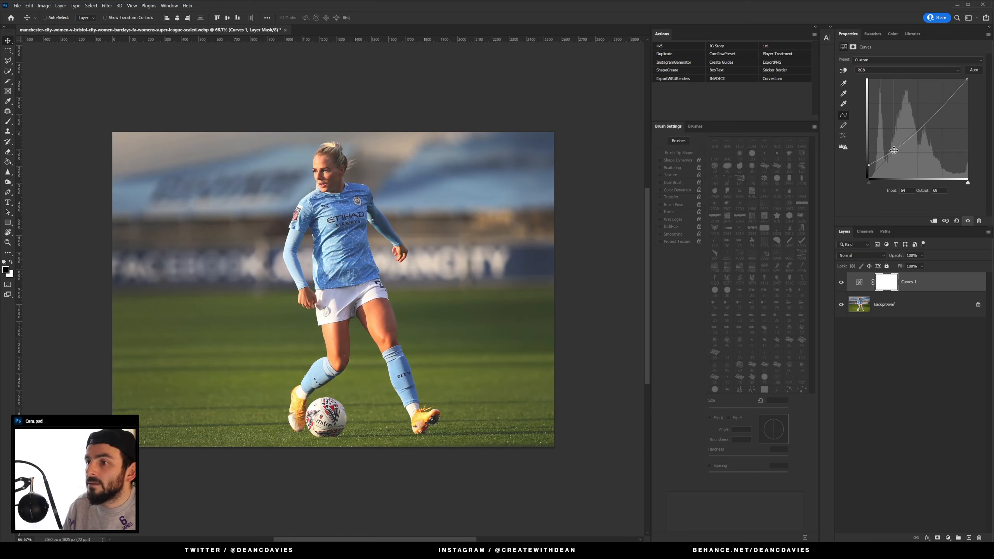
Step: Set the first Curves layer's blend mode to Luminosity
{"action": "left_click", "coordinate": [867, 254]}
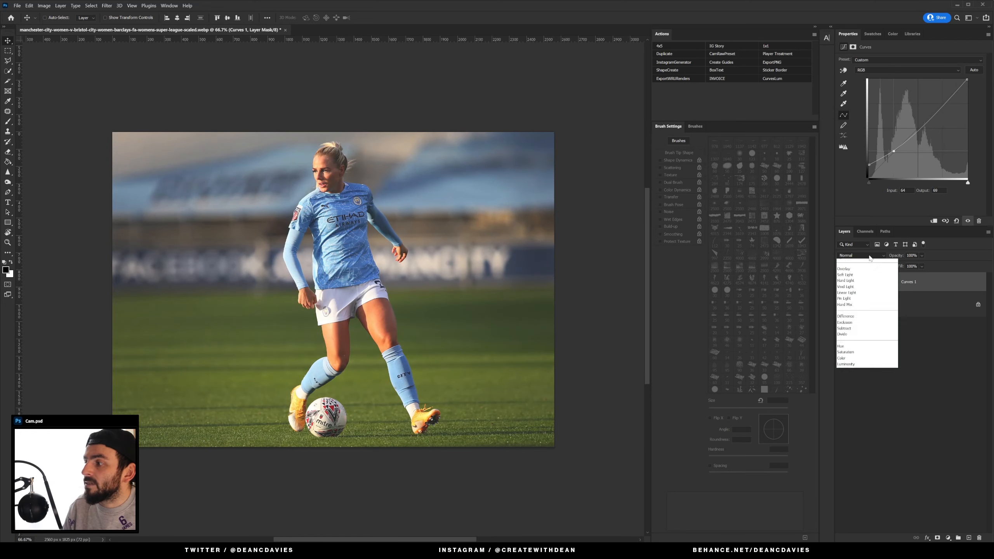
{"action": "left_click", "coordinate": [865, 447]}
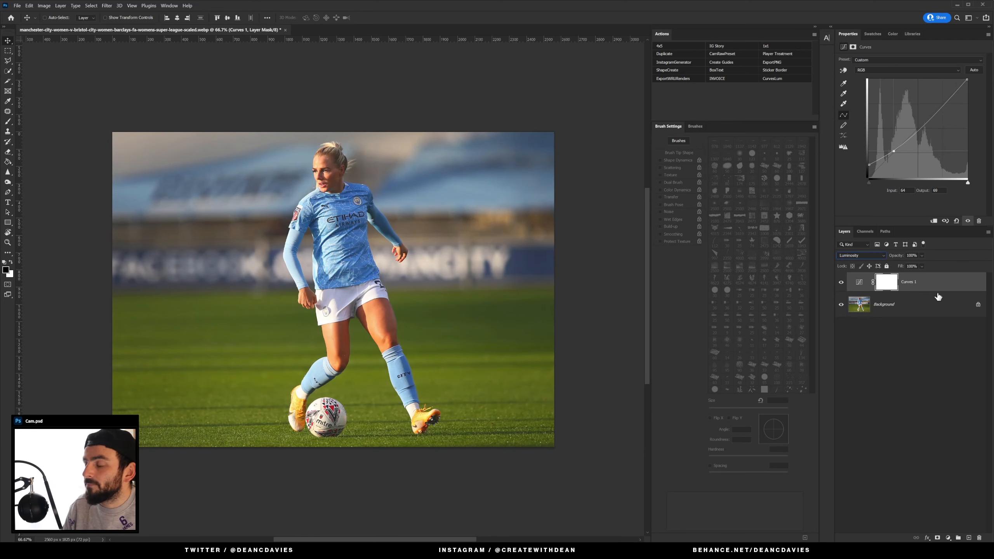
Step: Add a second Curves adjustment and pull the Red channel curve down to about input 75, output 52
{"action": "left_click", "coordinate": [947, 539]}
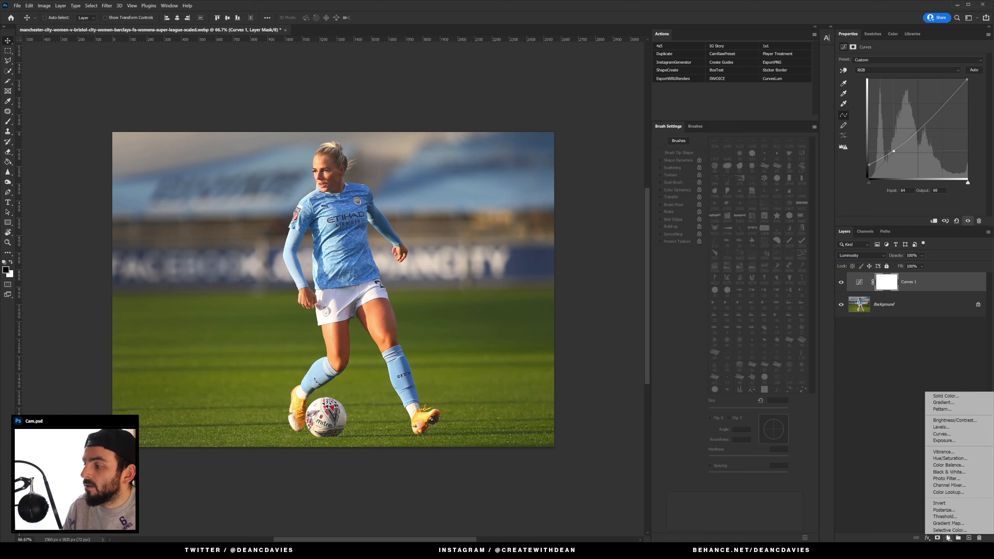
{"action": "left_click", "coordinate": [950, 435]}
{"action": "left_click", "coordinate": [875, 70]}
{"action": "left_click", "coordinate": [888, 79]}
{"action": "left_click_drag", "start_coordinate": [869, 177], "coordinate": [868, 178]}
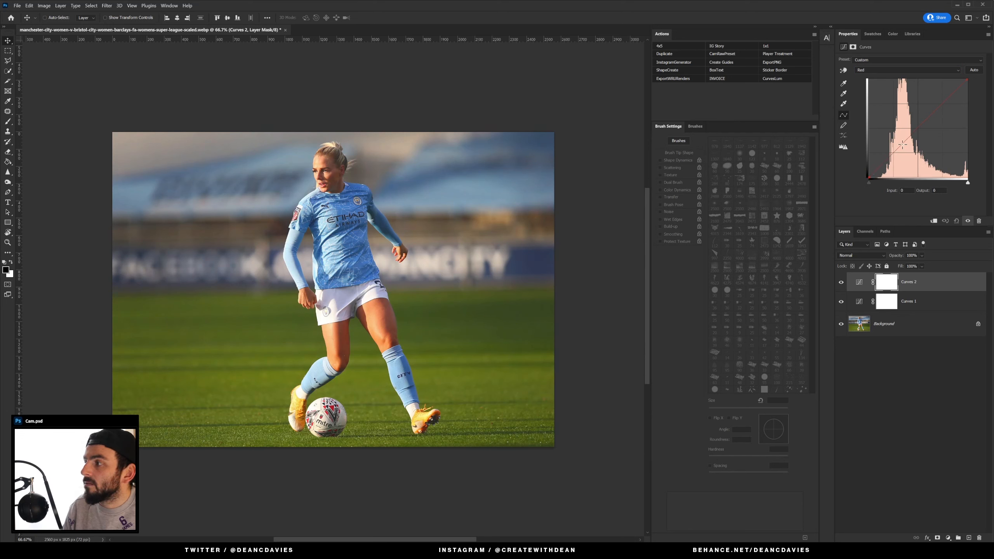
{"action": "left_click_drag", "start_coordinate": [911, 134], "coordinate": [898, 156]}
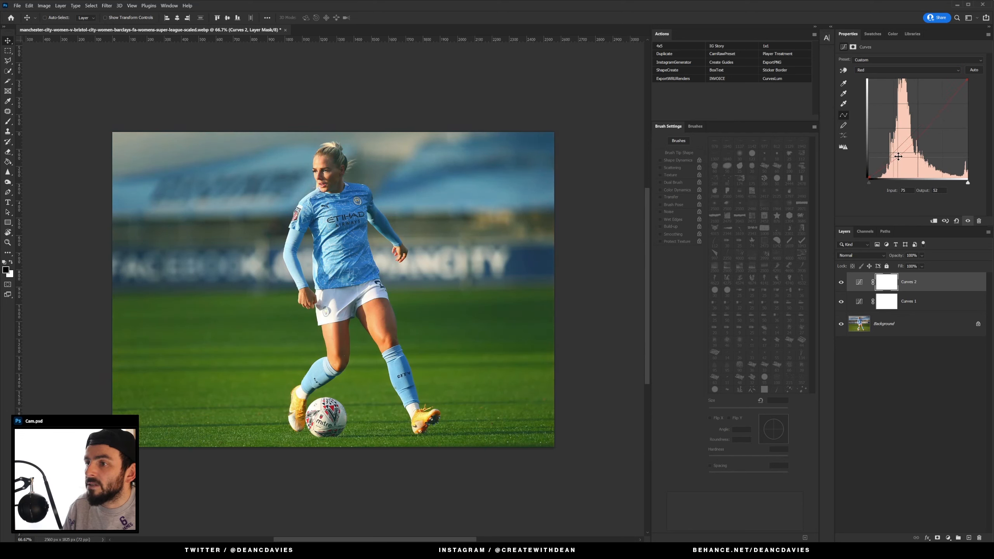
Step: Switch the second Curves to the Blue channel and raise its black point output to about 31
{"action": "left_click", "coordinate": [904, 70]}
{"action": "left_click", "coordinate": [901, 95]}
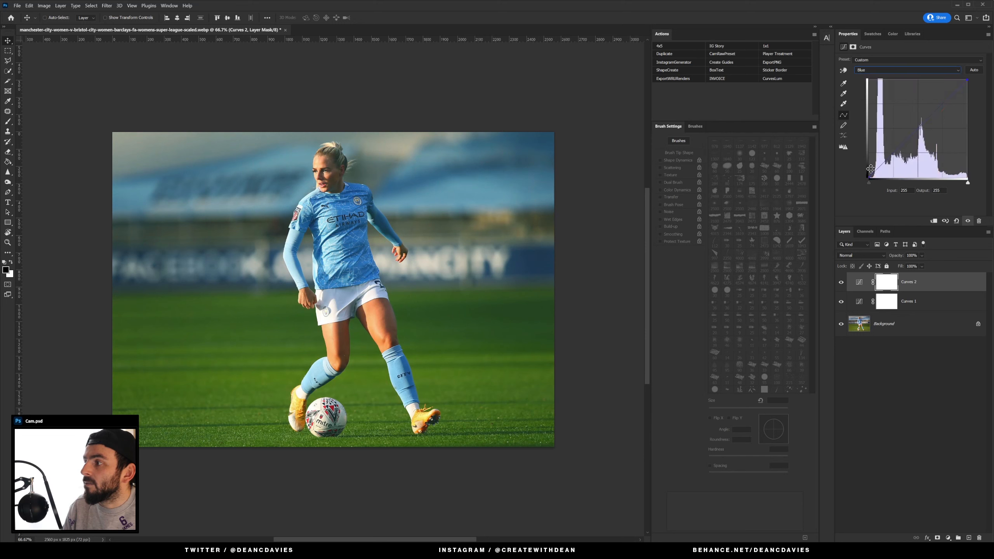
{"action": "left_click_drag", "start_coordinate": [868, 178], "coordinate": [869, 164]}
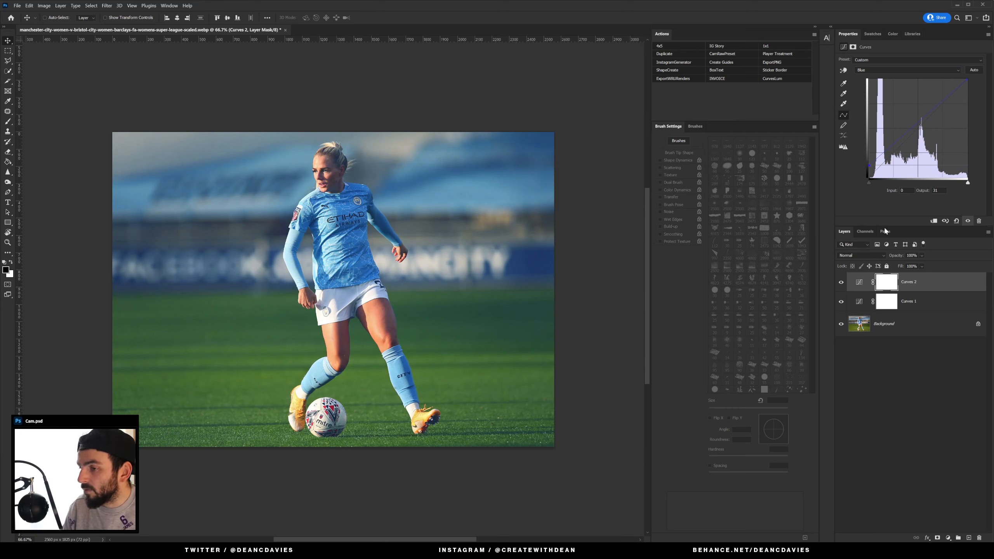
Step: Add a Vibrance adjustment on top with Vibrance +47 and Saturation -29
{"action": "left_click", "coordinate": [924, 306]}
{"action": "left_click", "coordinate": [927, 283]}
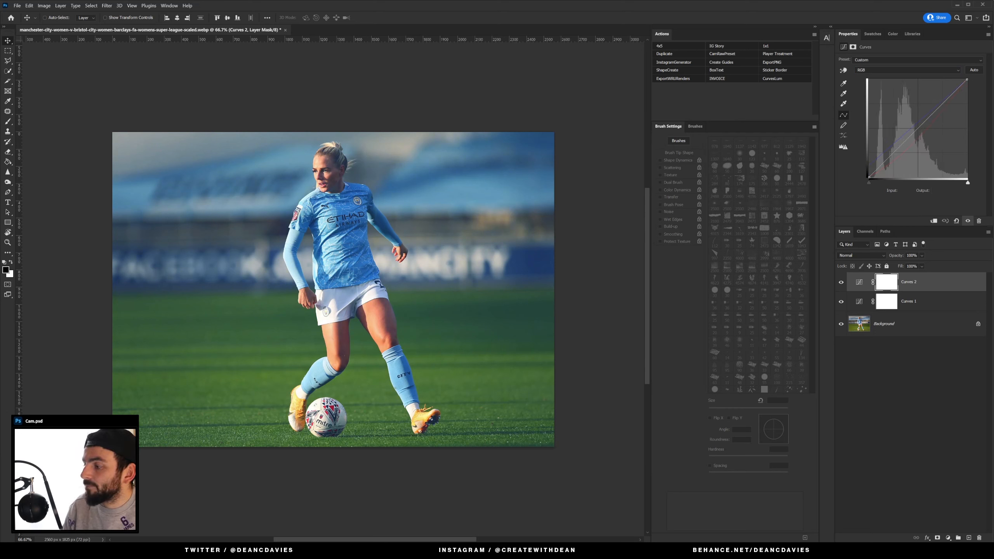
{"action": "left_click", "coordinate": [949, 539]}
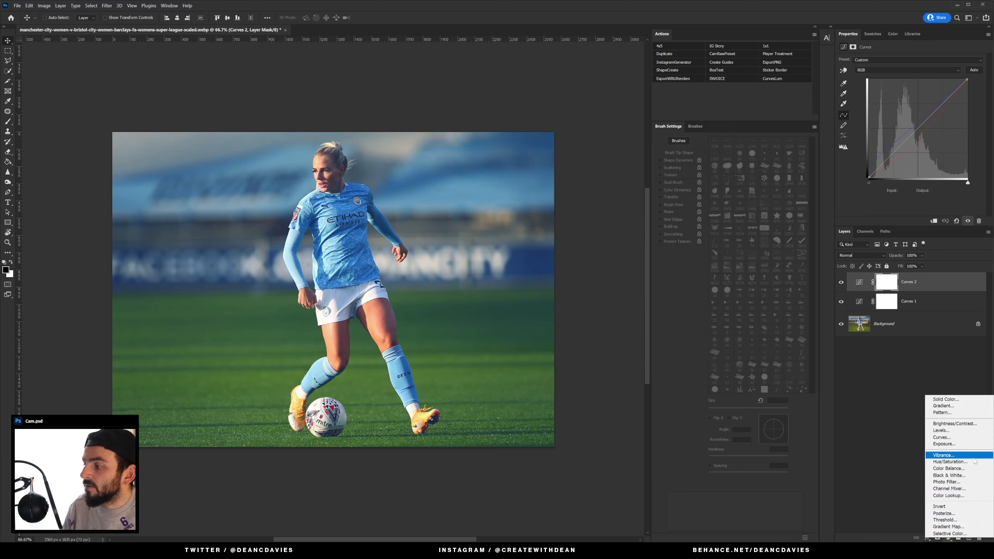
{"action": "left_click", "coordinate": [943, 455]}
{"action": "left_click", "coordinate": [943, 65]}
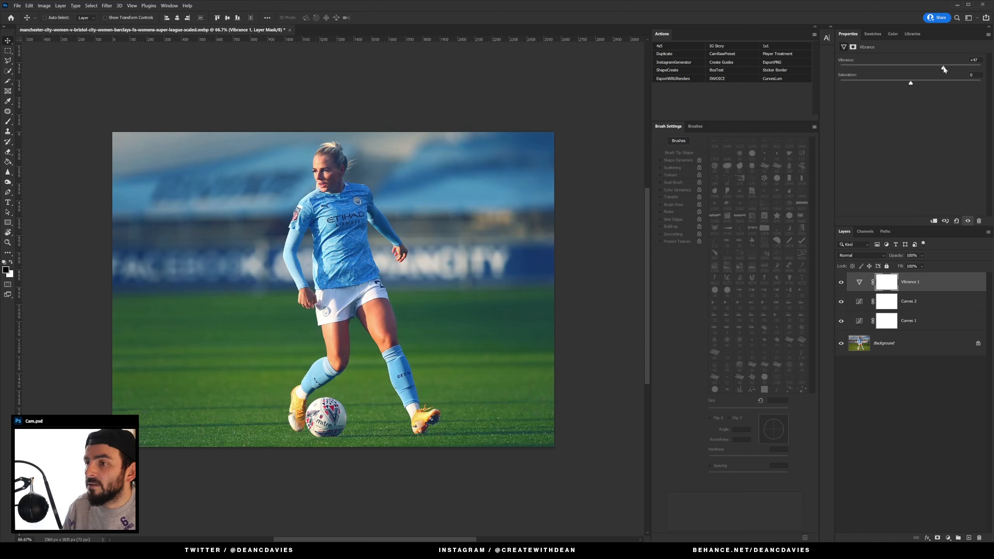
{"action": "left_click_drag", "start_coordinate": [909, 84], "coordinate": [890, 84]}
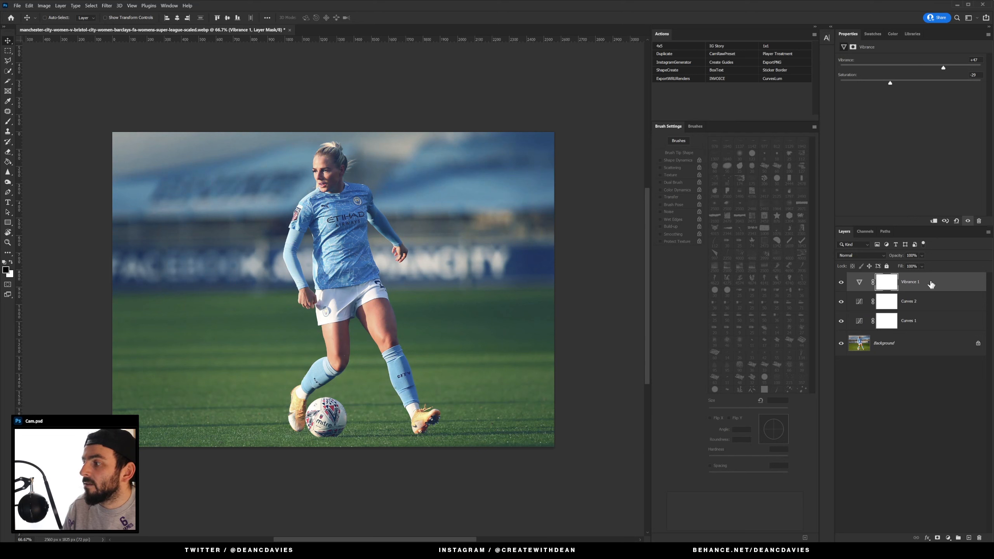
Step: Move the Vibrance layer down beneath both Curves layers, just above the Background
{"action": "left_click_drag", "start_coordinate": [931, 284], "coordinate": [935, 328]}
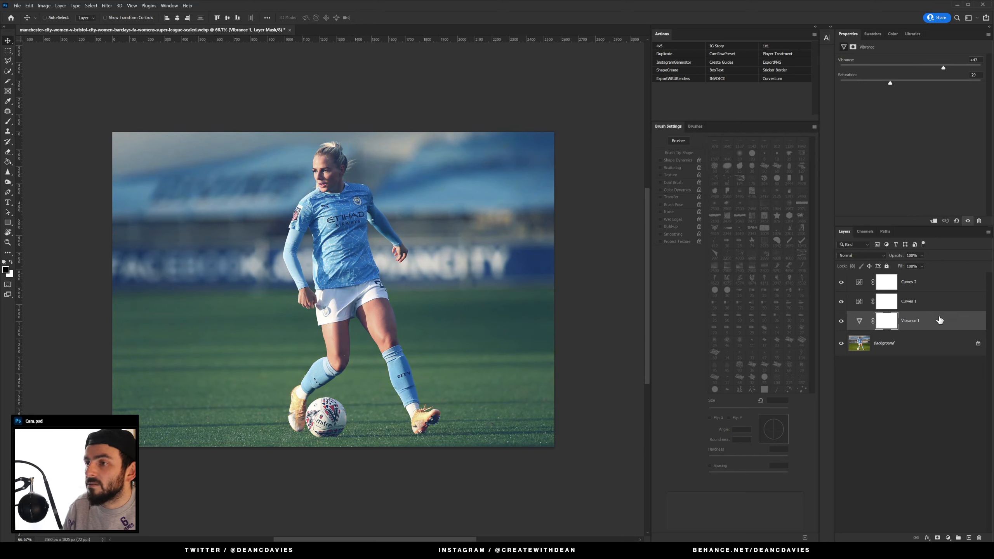
{"action": "key", "text": "alt+bracketright"}
{"action": "key", "text": "shift+alt+y"}
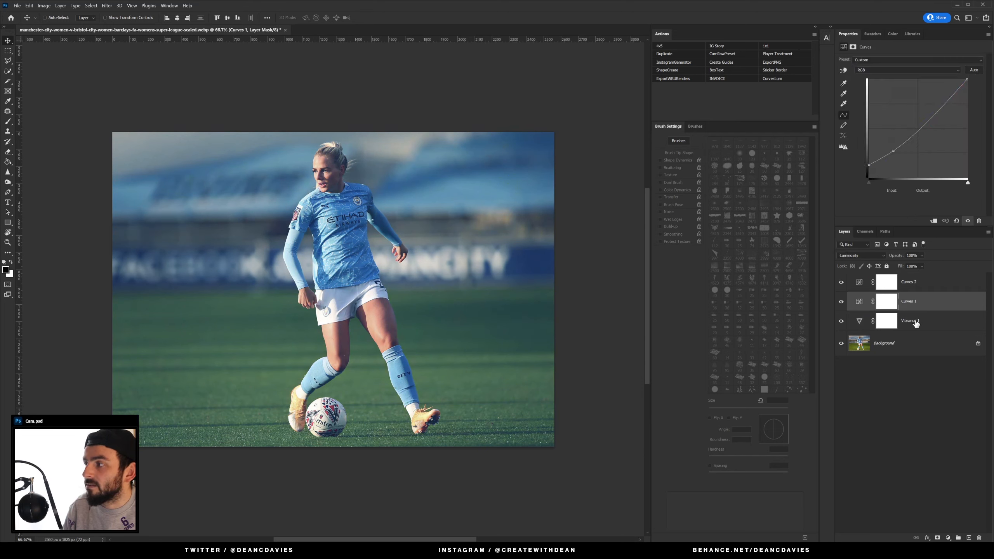
{"action": "left_click", "coordinate": [911, 287]}
{"action": "left_click", "coordinate": [915, 320]}
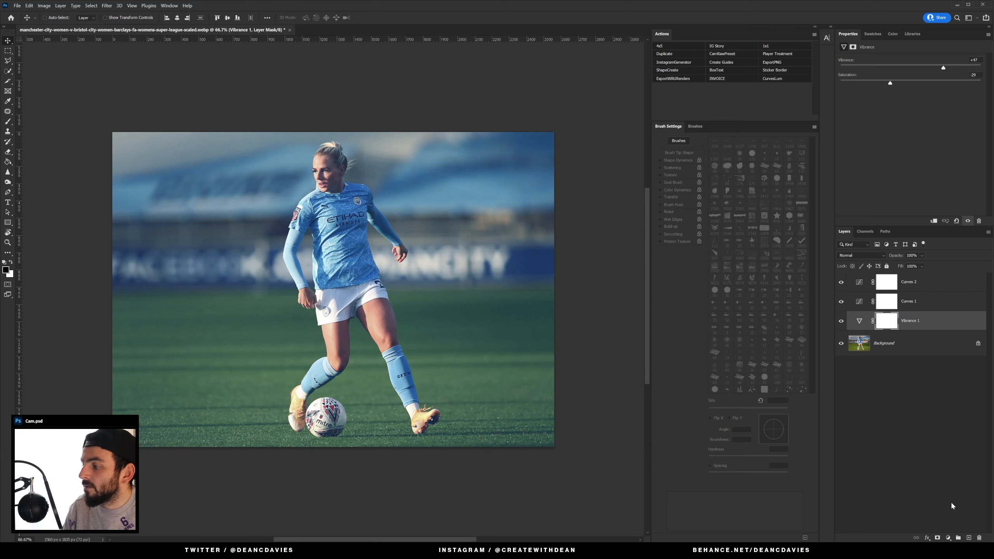
Step: Add a Selective Color adjustment and set Neutrals to Cyan about +15, Magenta about +11 and Black -10
{"action": "left_click", "coordinate": [948, 538]}
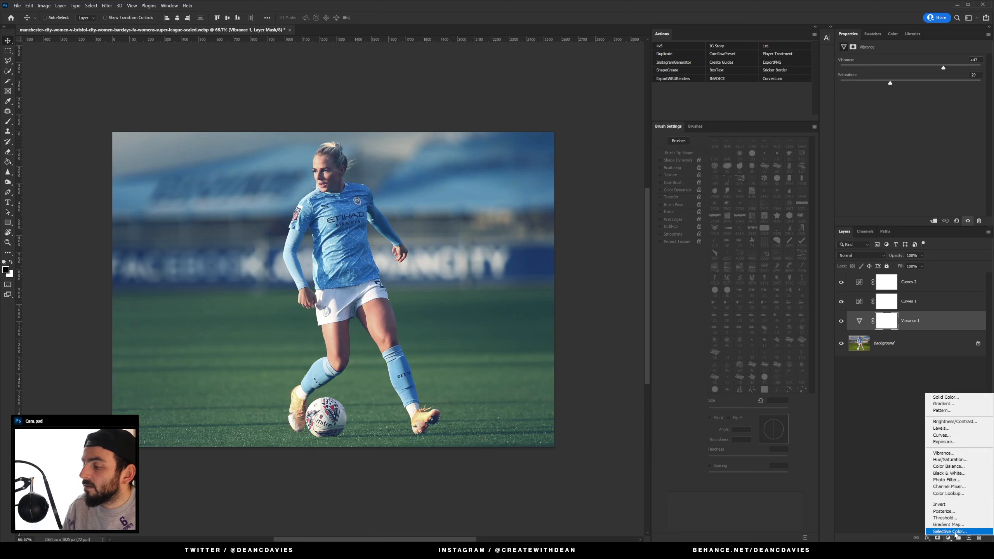
{"action": "left_click", "coordinate": [950, 531]}
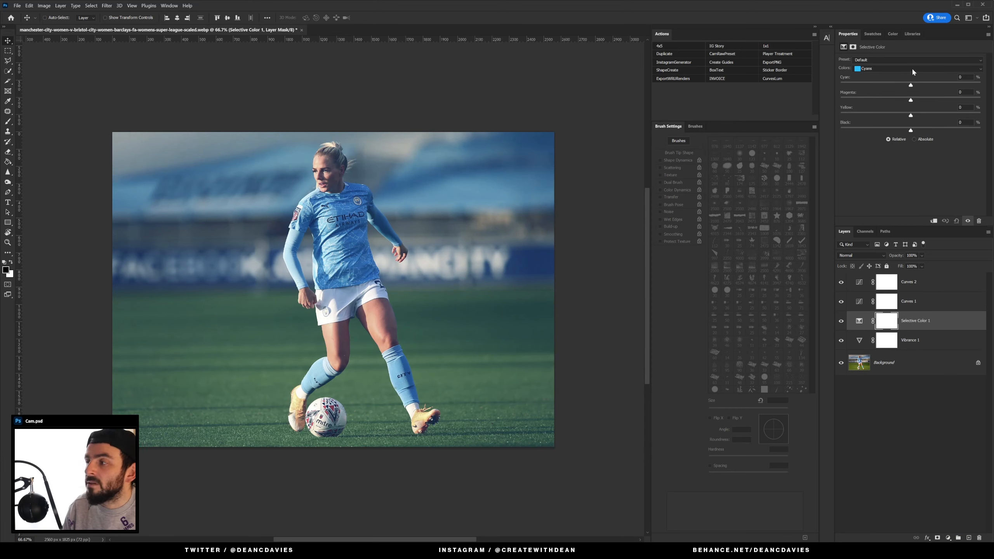
{"action": "left_click", "coordinate": [911, 68]}
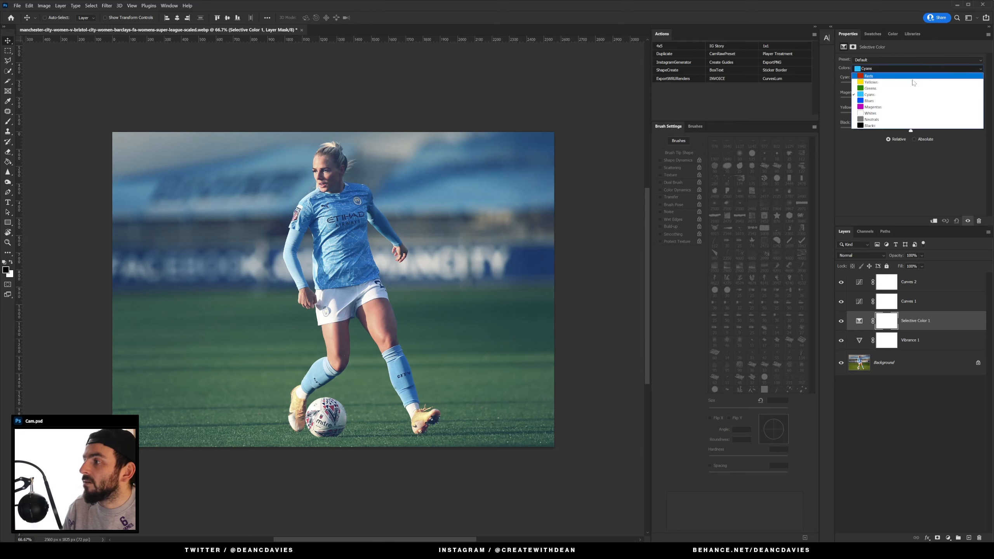
{"action": "left_click", "coordinate": [909, 119]}
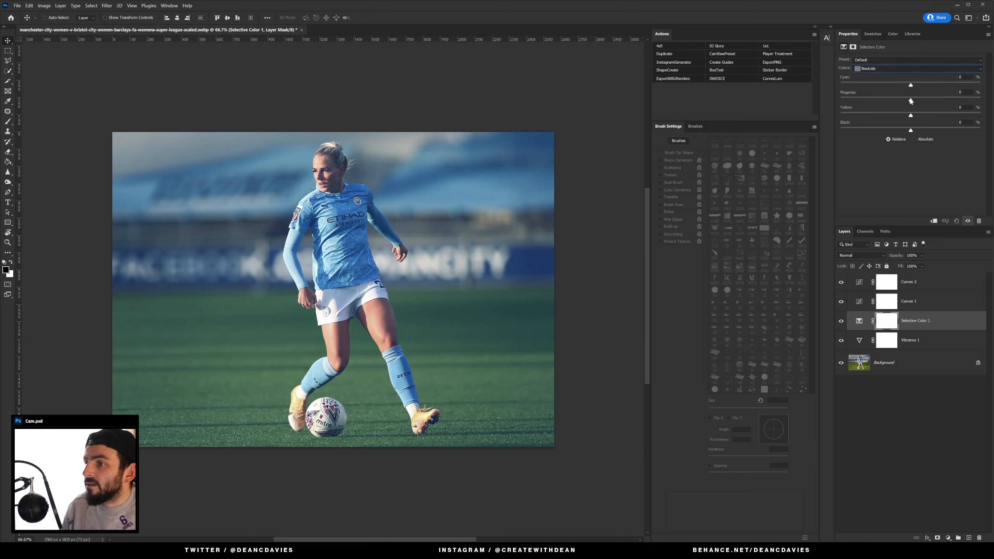
{"action": "mouse_move", "coordinate": [910, 101]}
{"action": "left_mouse_down"}
{"action": "mouse_move", "coordinate": [890, 102]}
{"action": "mouse_move", "coordinate": [920, 105]}
{"action": "mouse_move", "coordinate": [902, 87]}
{"action": "mouse_move", "coordinate": [921, 89]}
{"action": "left_mouse_up"}
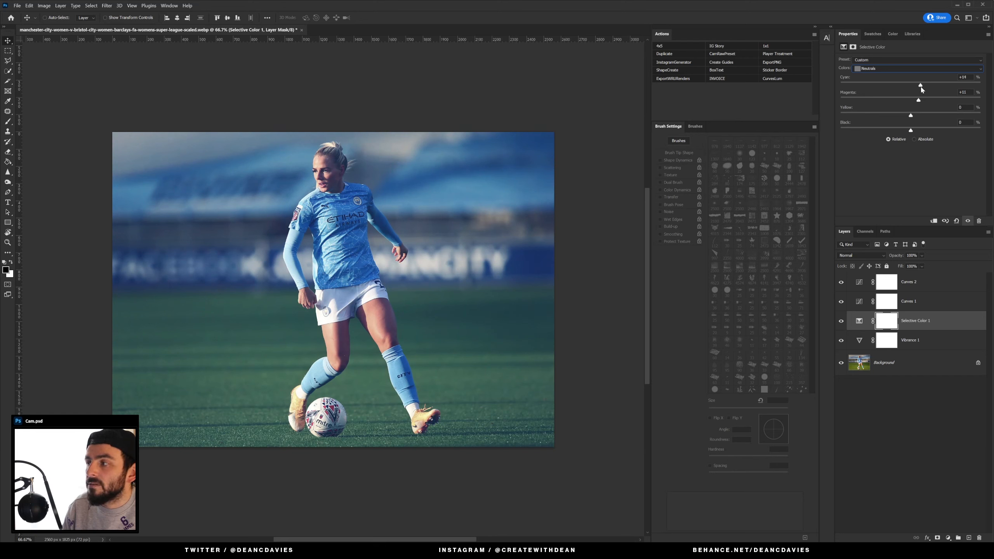
{"action": "left_click_drag", "start_coordinate": [912, 132], "coordinate": [908, 132]}
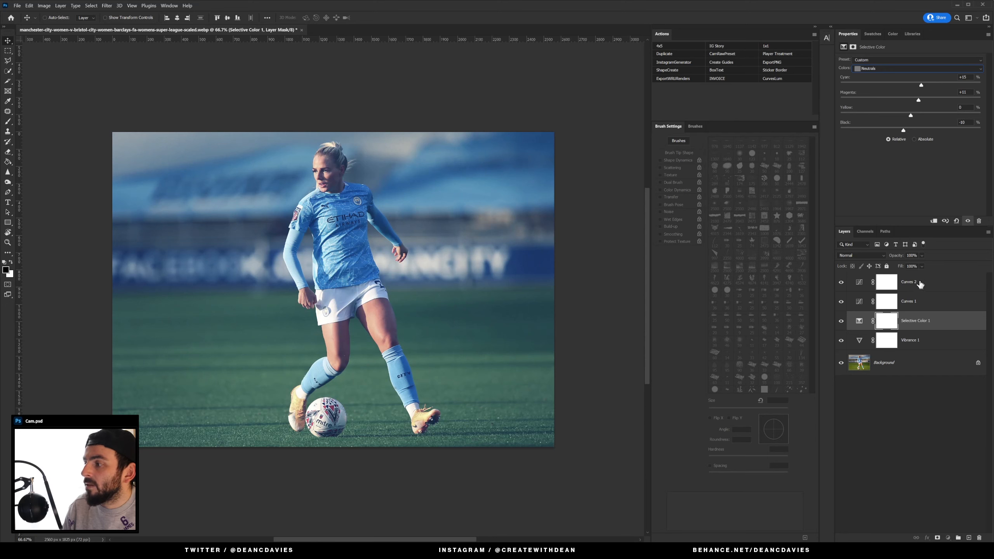
Step: Reshape the first Curves layer with points at about input 84/output 70 and input 187/output 191
{"action": "left_click", "coordinate": [922, 298]}
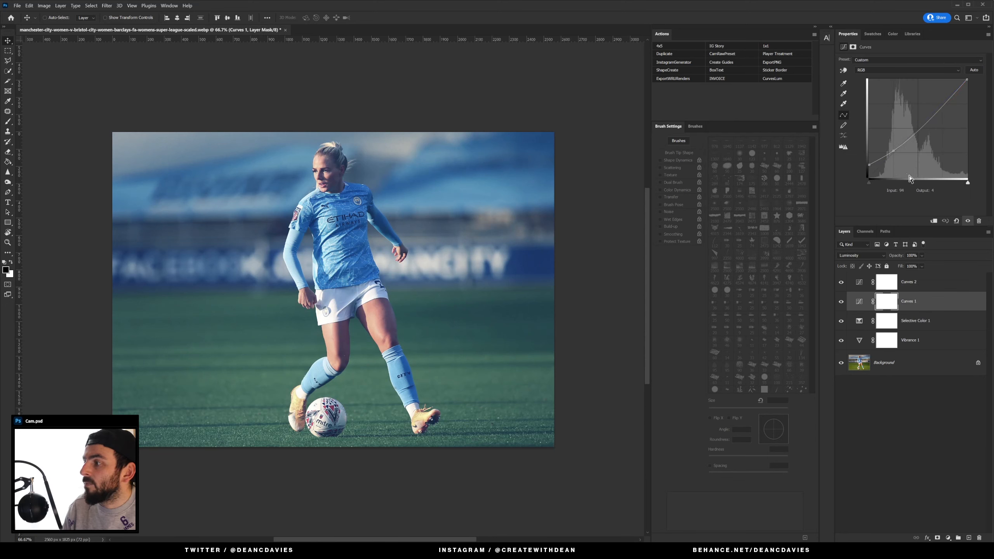
{"action": "left_click", "coordinate": [894, 146]}
{"action": "mouse_move", "coordinate": [893, 145]}
{"action": "left_mouse_down"}
{"action": "mouse_move", "coordinate": [868, 160]}
{"action": "mouse_move", "coordinate": [893, 146]}
{"action": "left_mouse_up"}
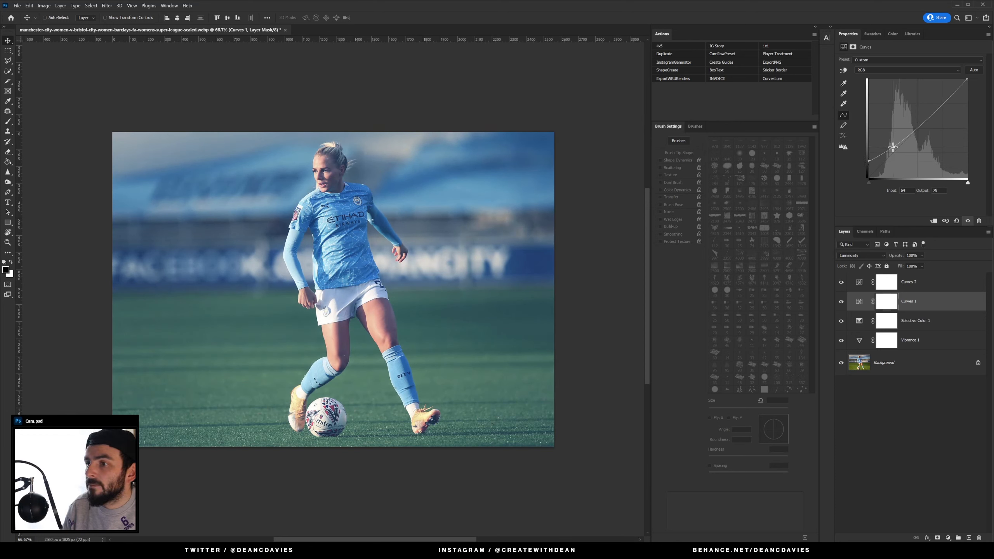
{"action": "left_click", "coordinate": [941, 102]}
{"action": "left_click_drag", "start_coordinate": [941, 103], "coordinate": [941, 103]}
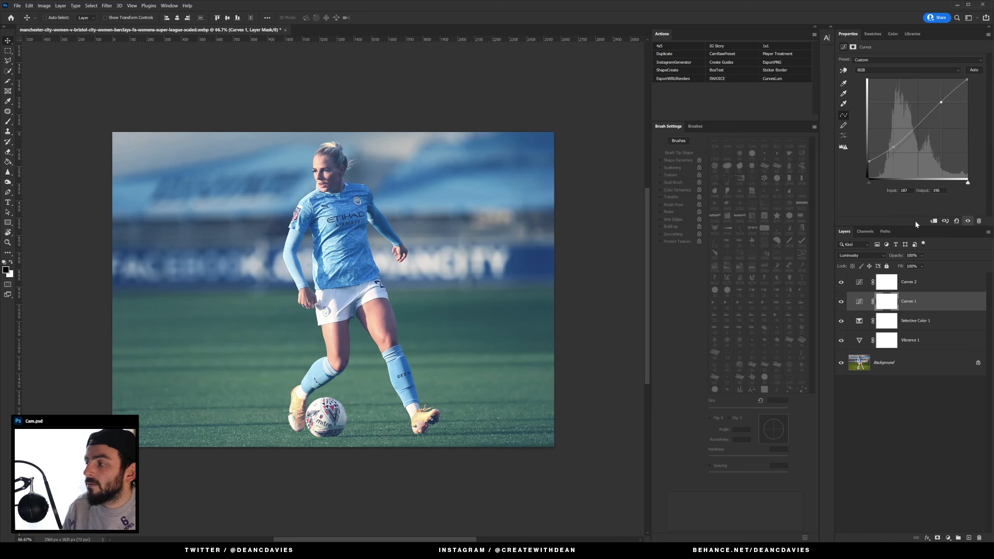
Step: Add a Color Balance adjustment on top, setting Midtones Cyan–Red to -9 and Yellow–Blue to +18
{"action": "left_click", "coordinate": [926, 283]}
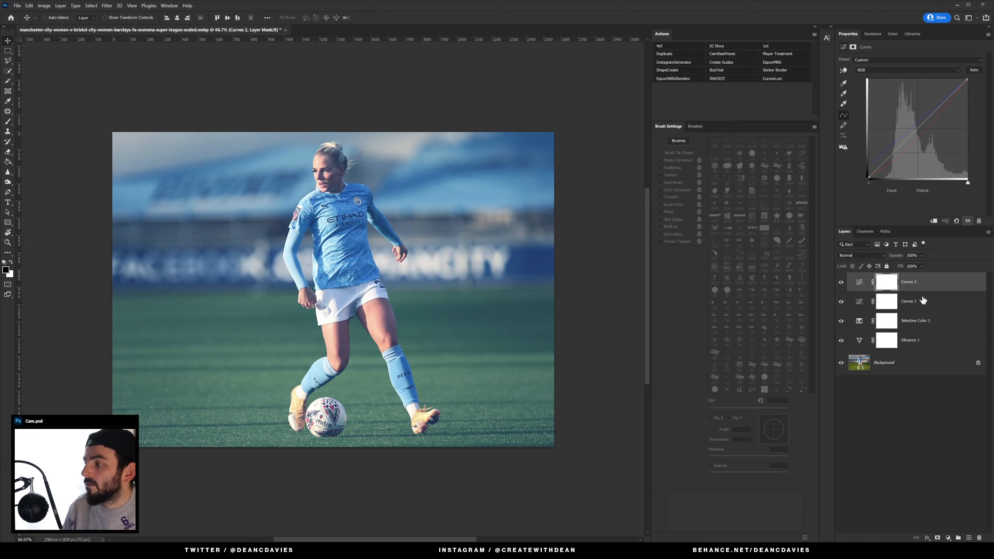
{"action": "left_click", "coordinate": [947, 538]}
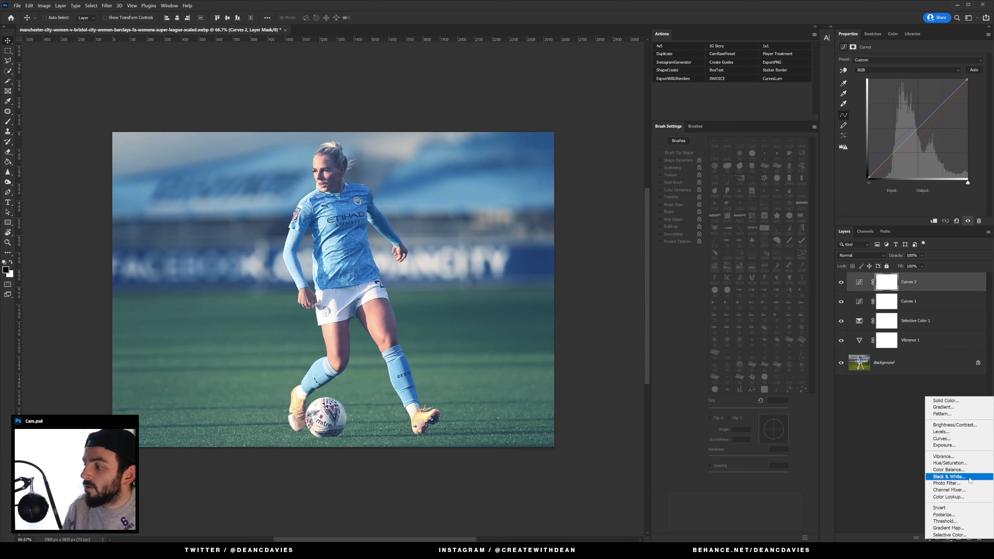
{"action": "left_click", "coordinate": [966, 470]}
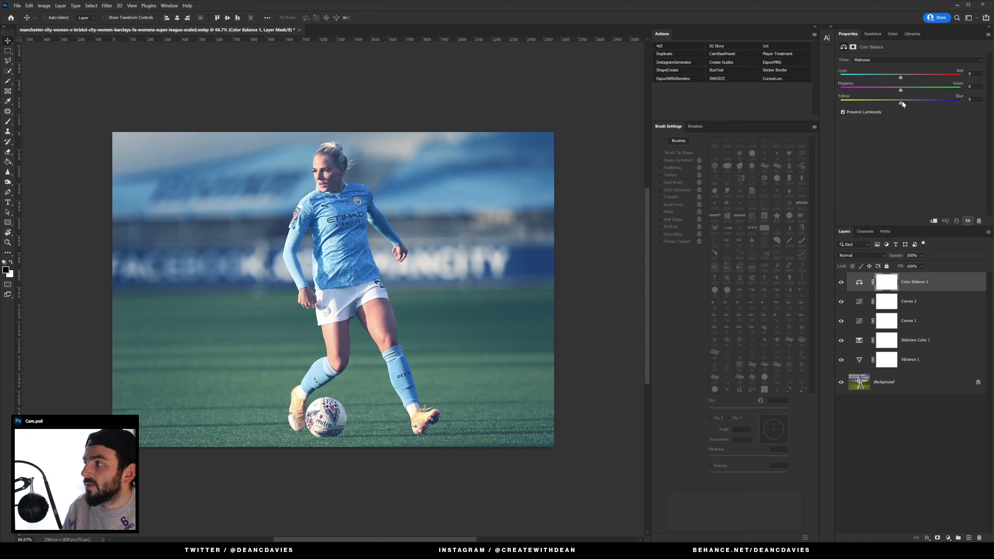
{"action": "left_click_drag", "start_coordinate": [901, 104], "coordinate": [897, 79]}
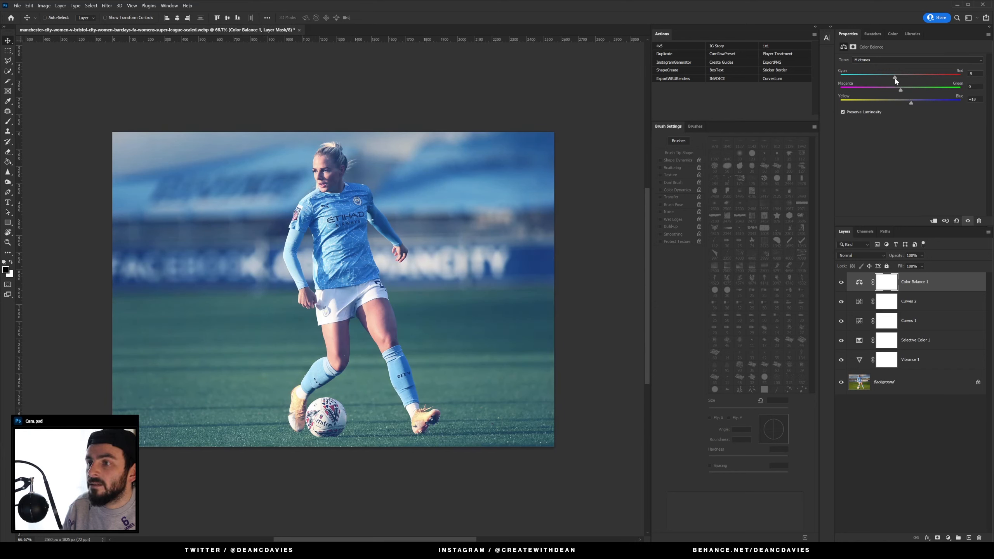
Step: Lower the Color Balance layer's fill to 90%
{"action": "left_click", "coordinate": [933, 285]}
{"action": "left_click", "coordinate": [921, 267]}
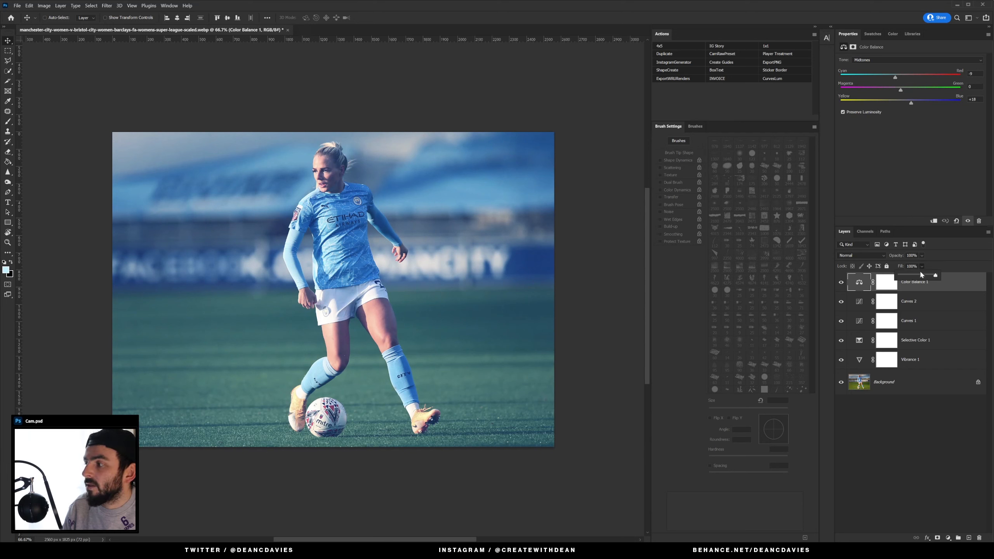
{"action": "left_click_drag", "start_coordinate": [919, 276], "coordinate": [917, 277]}
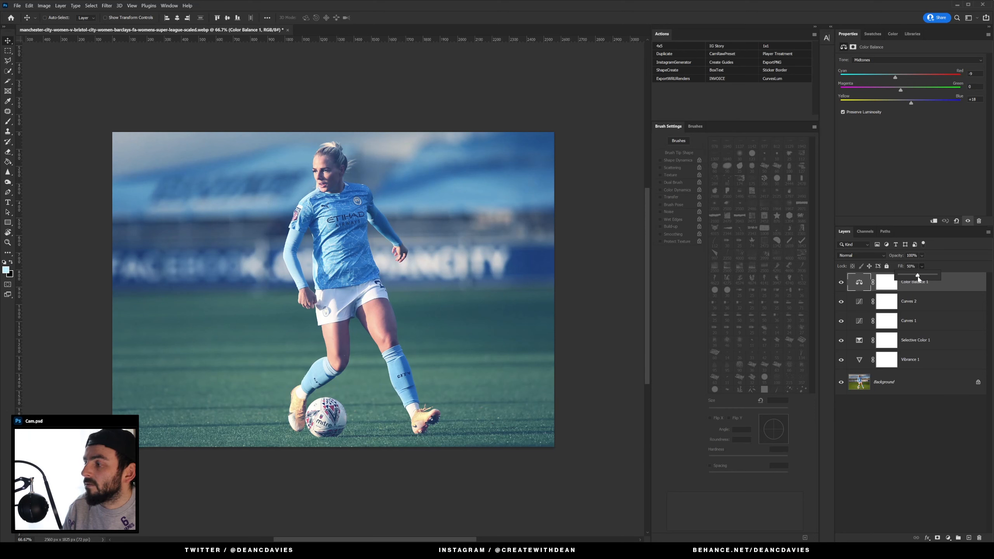
{"action": "left_click", "coordinate": [953, 285]}
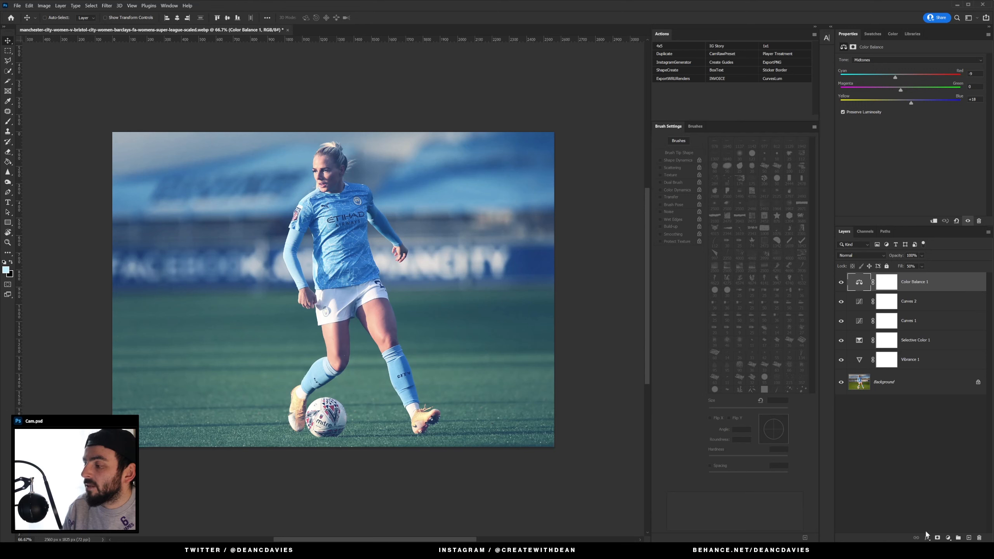
Step: Add a Brightness/Contrast adjustment on top with contrast about 16
{"action": "left_click", "coordinate": [949, 538]}
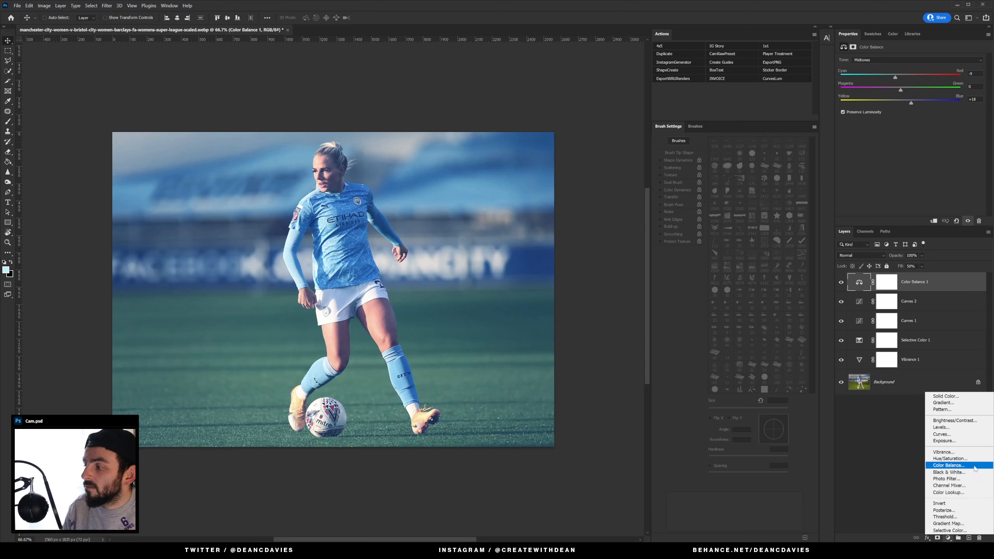
{"action": "left_click", "coordinate": [976, 420]}
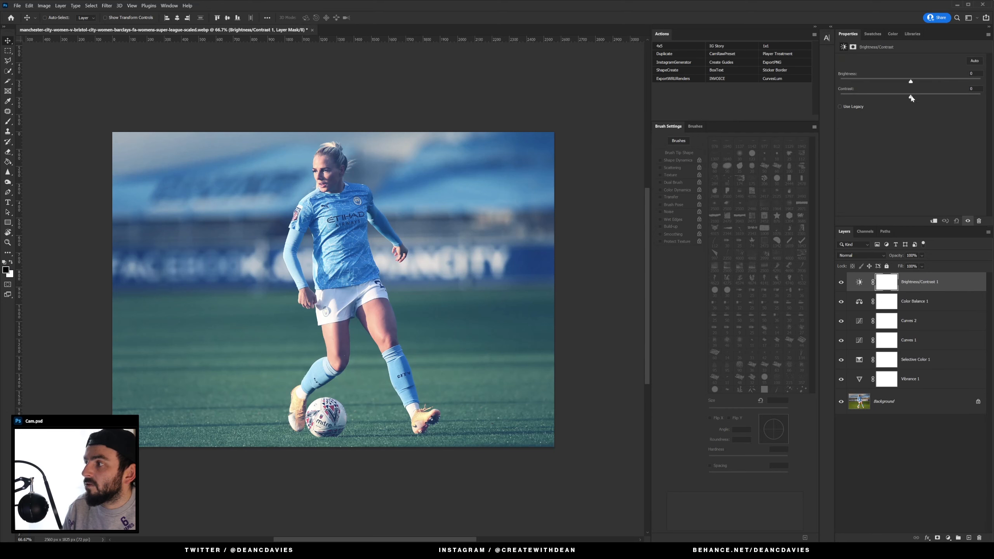
{"action": "left_click_drag", "start_coordinate": [933, 99], "coordinate": [919, 100]}
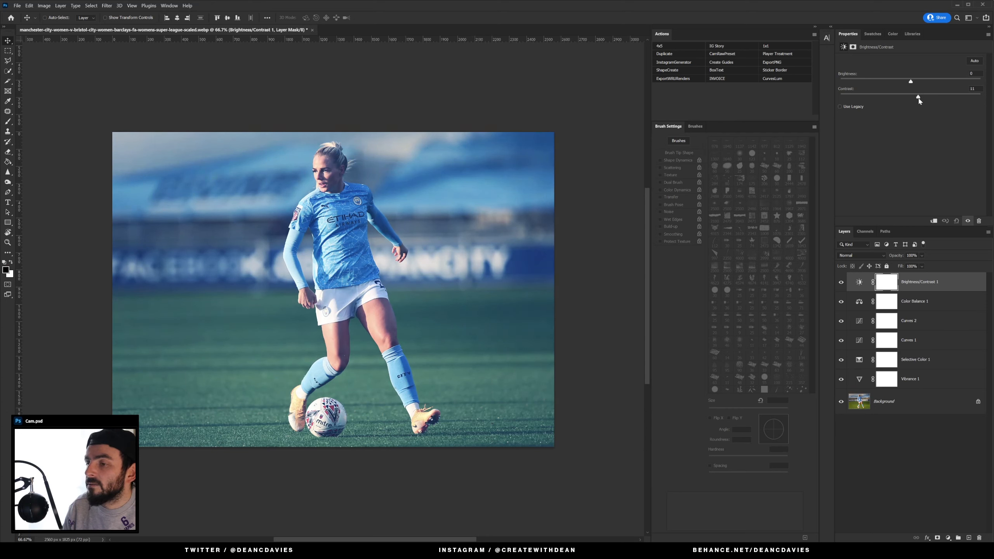
{"action": "left_click", "coordinate": [918, 379]}
{"action": "left_click", "coordinate": [928, 284]}
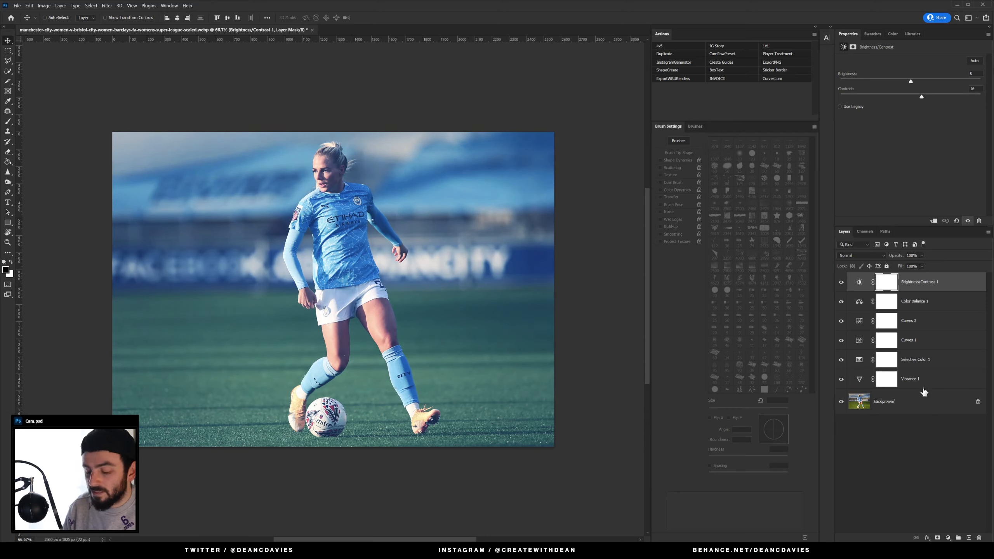
{"action": "left_click", "coordinate": [925, 384]}
{"action": "left_click", "coordinate": [934, 286]}
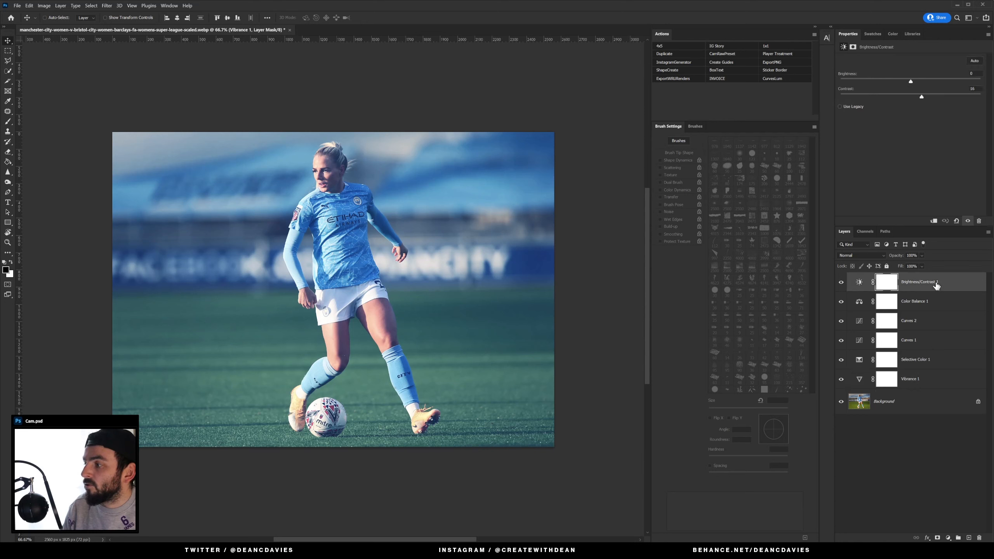
Step: Export the adjustment layer stack as a CUBE color lookup table named TEST in the Luts folder
{"action": "left_click", "coordinate": [934, 385]}
{"action": "left_click", "coordinate": [934, 358]}
{"action": "left_click", "coordinate": [933, 327]}
{"action": "left_click", "coordinate": [935, 299]}
{"action": "left_click", "coordinate": [938, 288]}
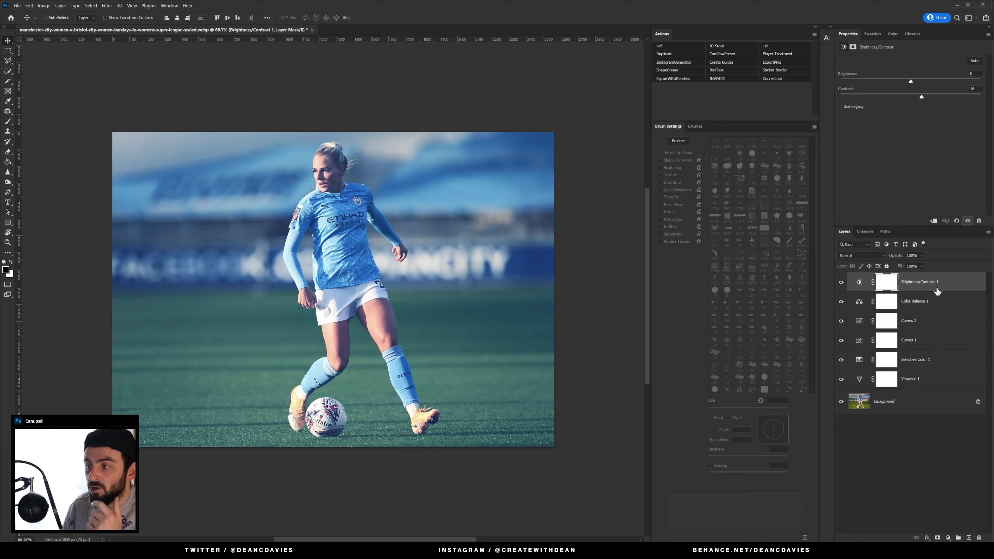
{"action": "left_click", "coordinate": [927, 326]}
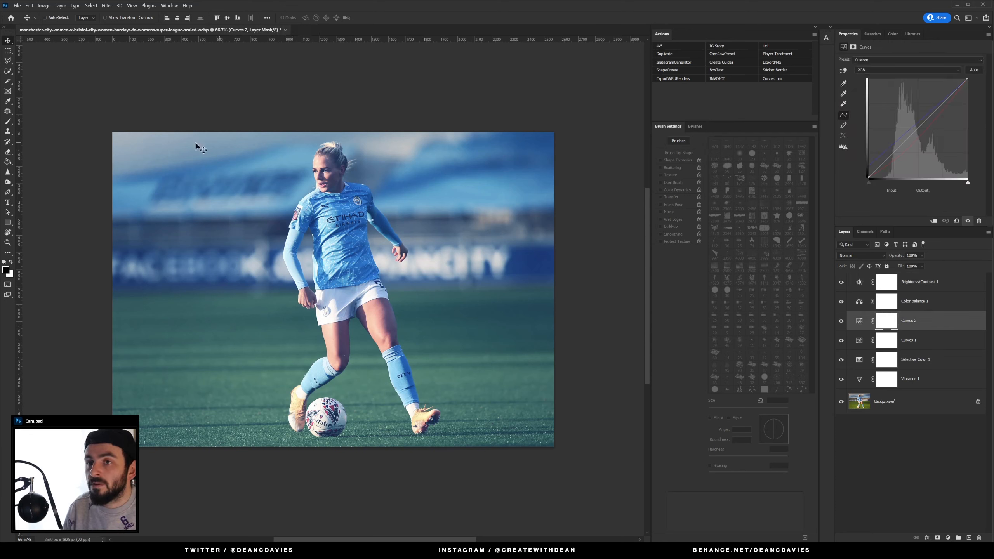
{"action": "left_click", "coordinate": [17, 6]}
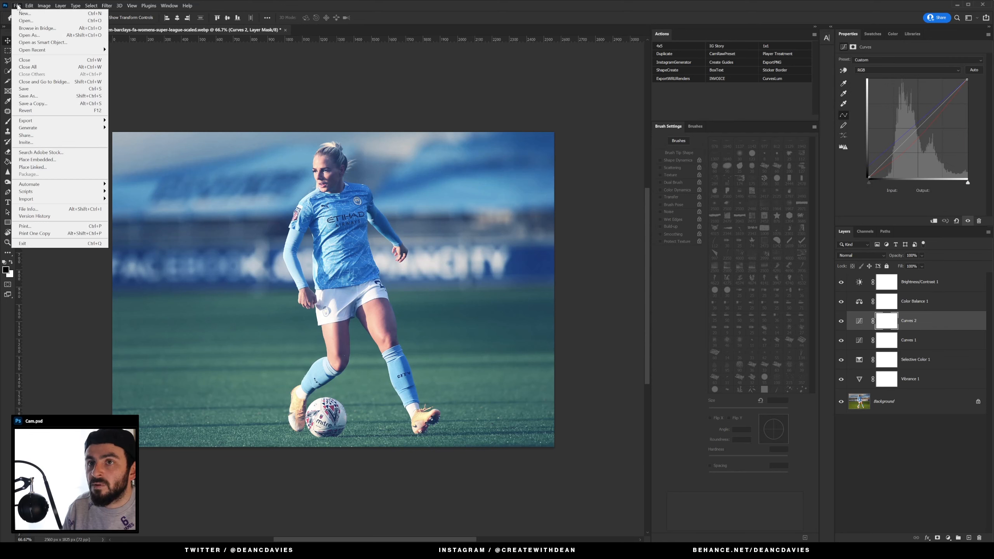
{"action": "mouse_move", "coordinate": [98, 121]}
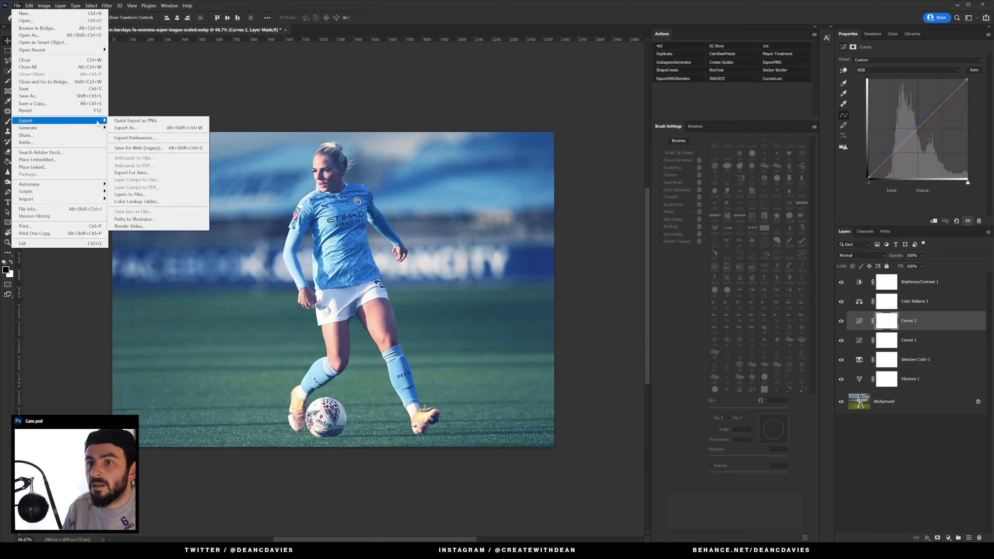
{"action": "left_click", "coordinate": [180, 203]}
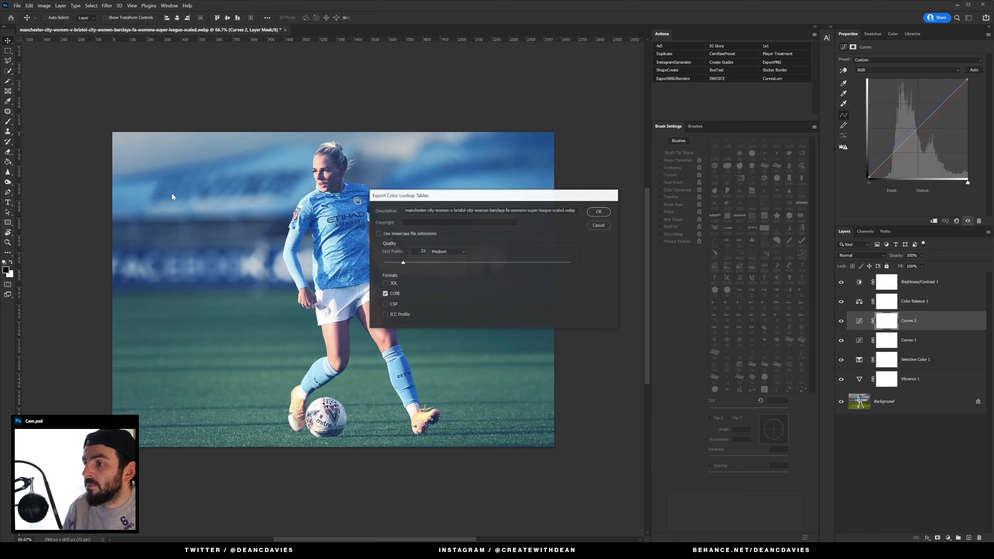
{"action": "left_click", "coordinate": [597, 213]}
{"action": "key", "text": "BackSpace"}
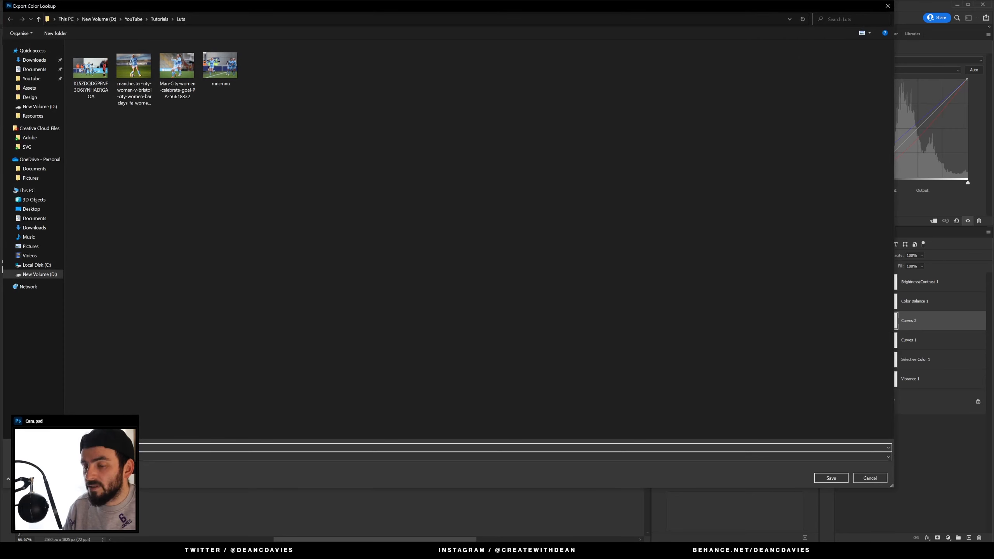
{"action": "key", "text": "Escape"}
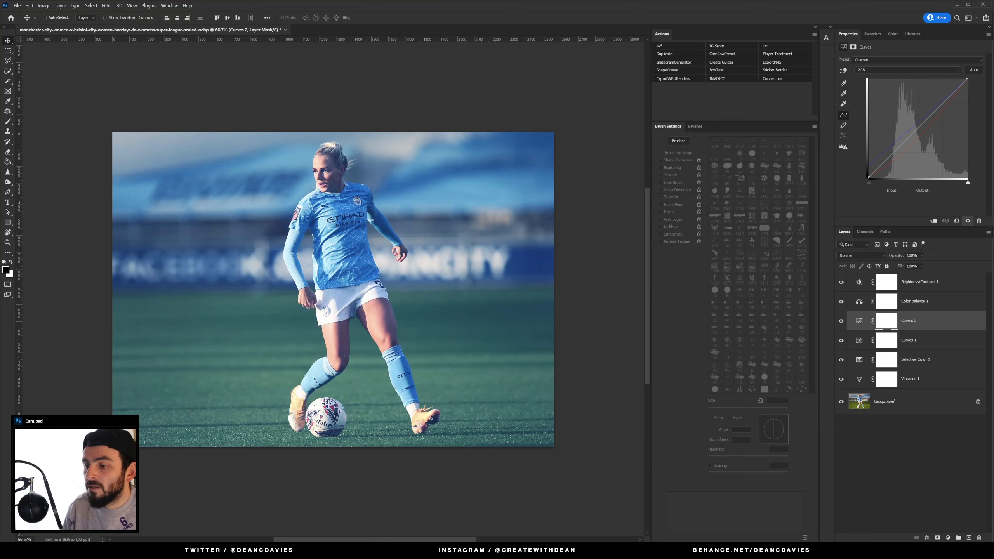
Step: Open the mncmnu image from the Tutorials Luts folder in Photoshop
{"action": "left_click", "coordinate": [450, 550]}
{"action": "left_click", "coordinate": [442, 385]}
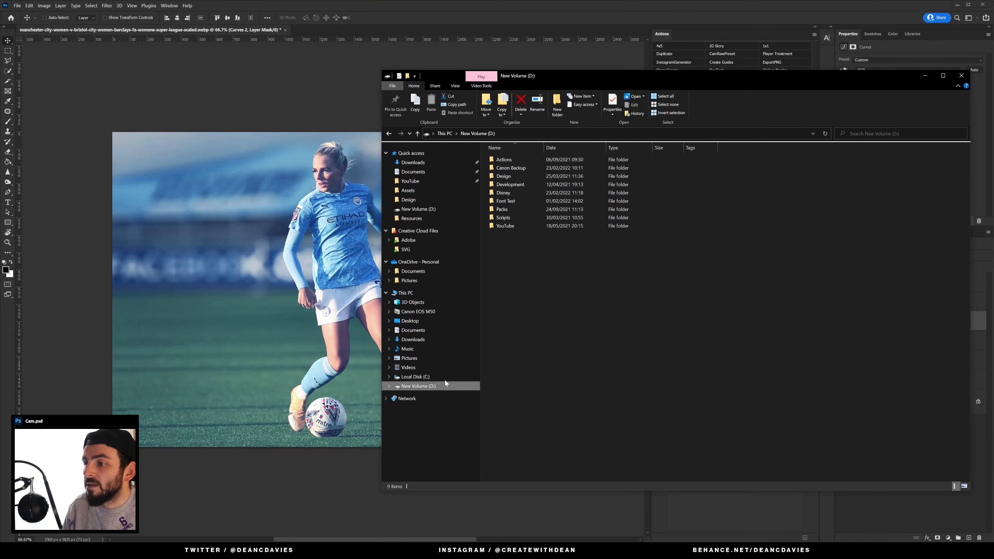
{"action": "left_click", "coordinate": [444, 181]}
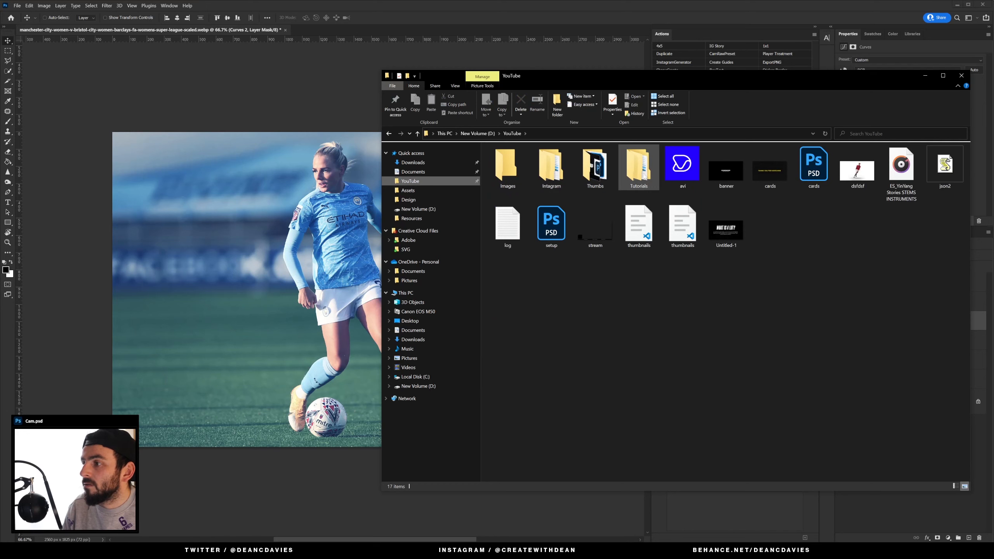
{"action": "double_click", "coordinate": [642, 176]}
{"action": "double_click", "coordinate": [572, 182]}
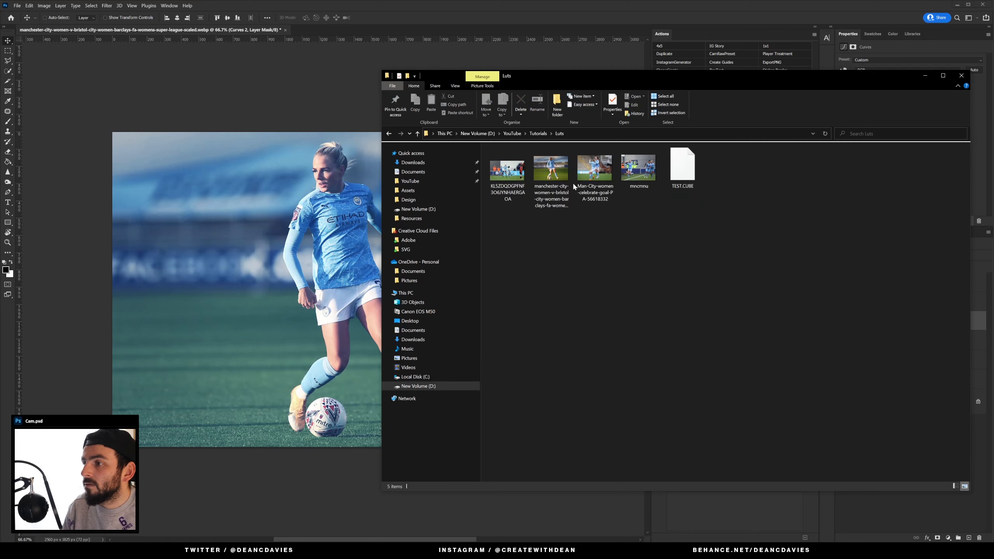
{"action": "left_click_drag", "start_coordinate": [636, 172], "coordinate": [390, 28]}
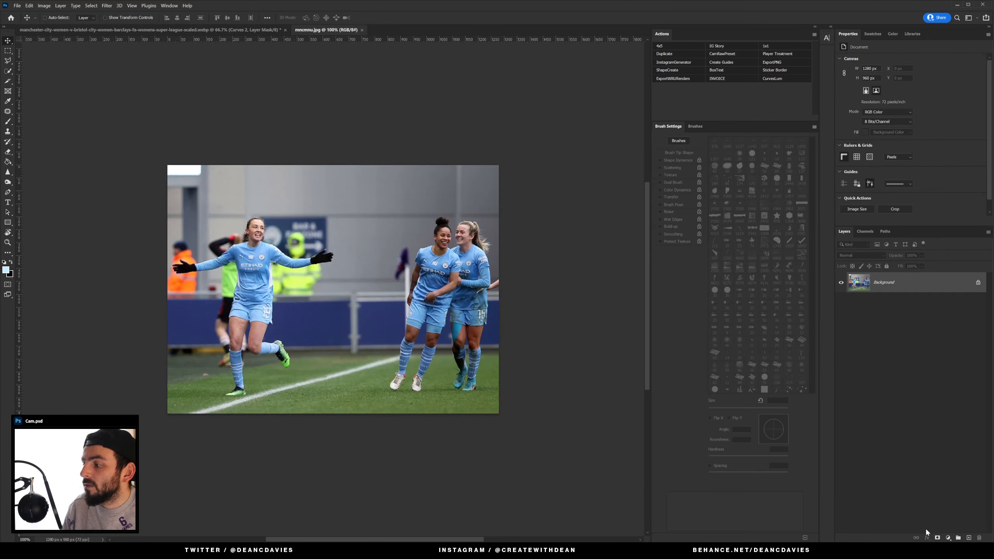
Step: Add a Color Lookup adjustment to the mncmnu image and load the TEST.CUBE 3D LUT
{"action": "left_click", "coordinate": [949, 539]}
{"action": "left_click", "coordinate": [957, 502]}
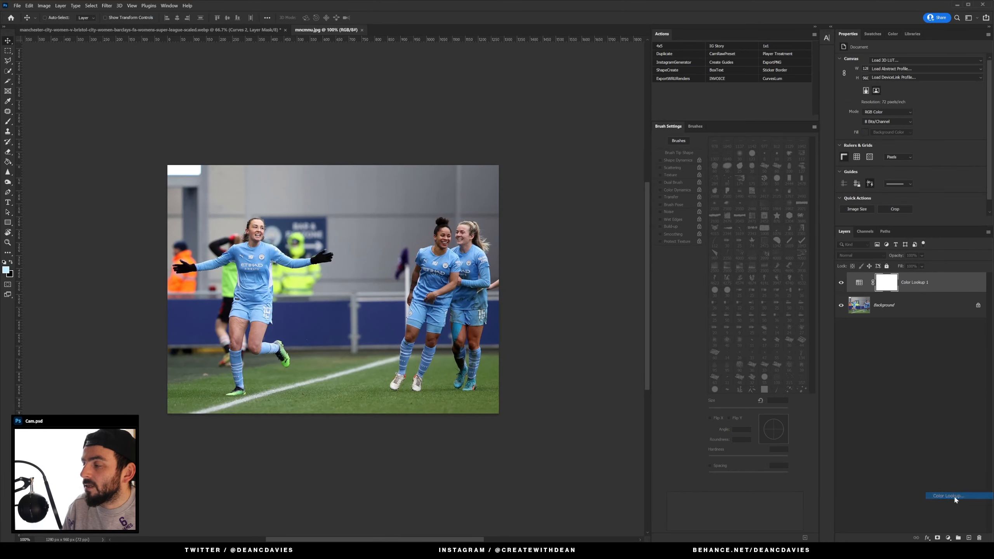
{"action": "left_click", "coordinate": [940, 61]}
{"action": "left_click", "coordinate": [938, 68]}
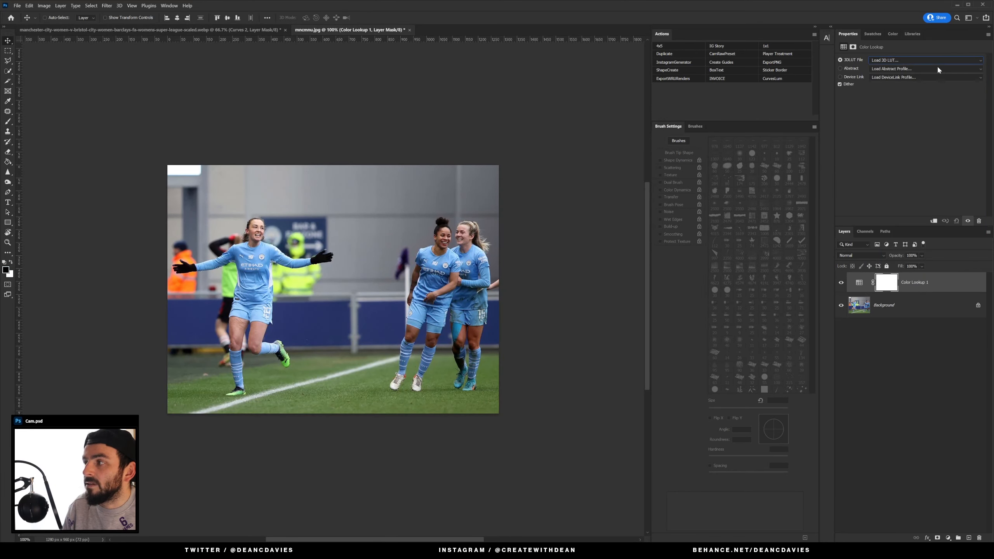
{"action": "double_click", "coordinate": [94, 68]}
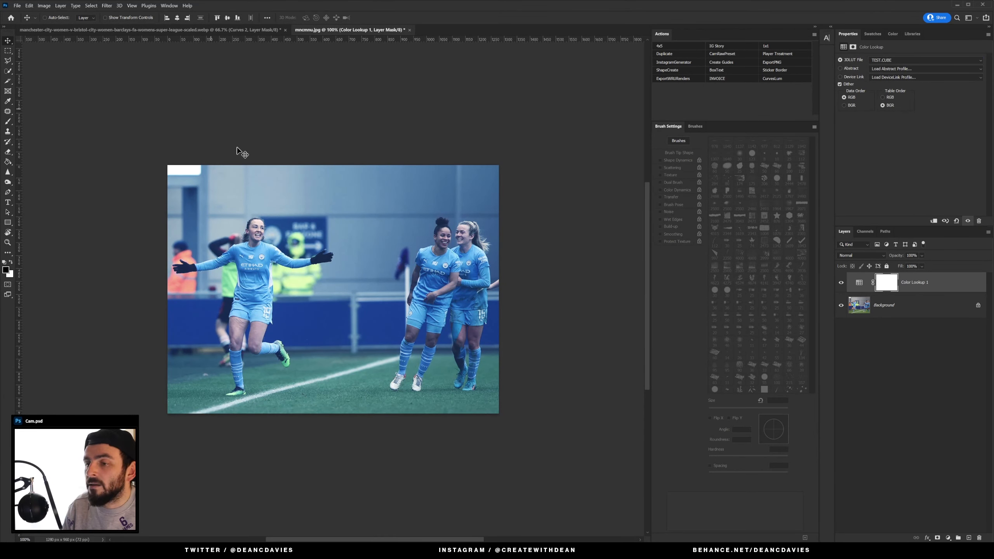
Step: Toggle the Color Lookup layer's visibility to compare the image before and after the LUT
{"action": "left_click", "coordinate": [841, 283]}
{"action": "left_click", "coordinate": [841, 284]}
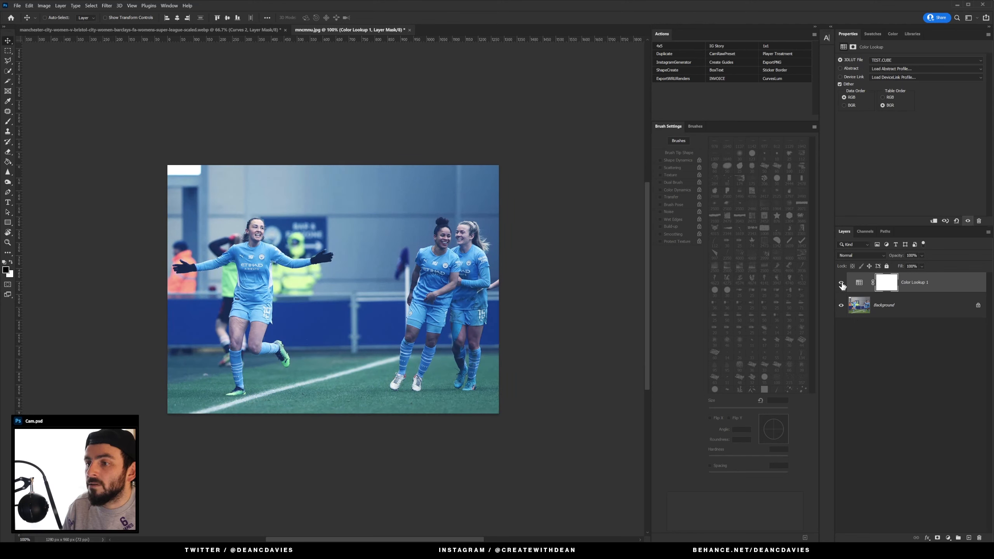
{"action": "left_click", "coordinate": [841, 283]}
{"action": "left_click", "coordinate": [840, 284]}
{"action": "left_click", "coordinate": [183, 30]}
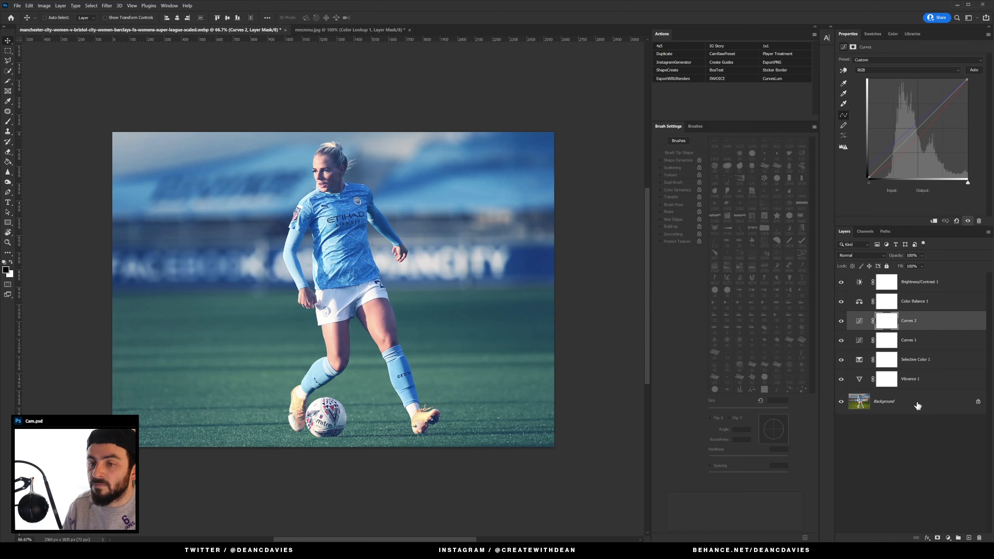
Step: Review the settings of each adjustment layer in the original football photo
{"action": "left_click", "coordinate": [925, 381]}
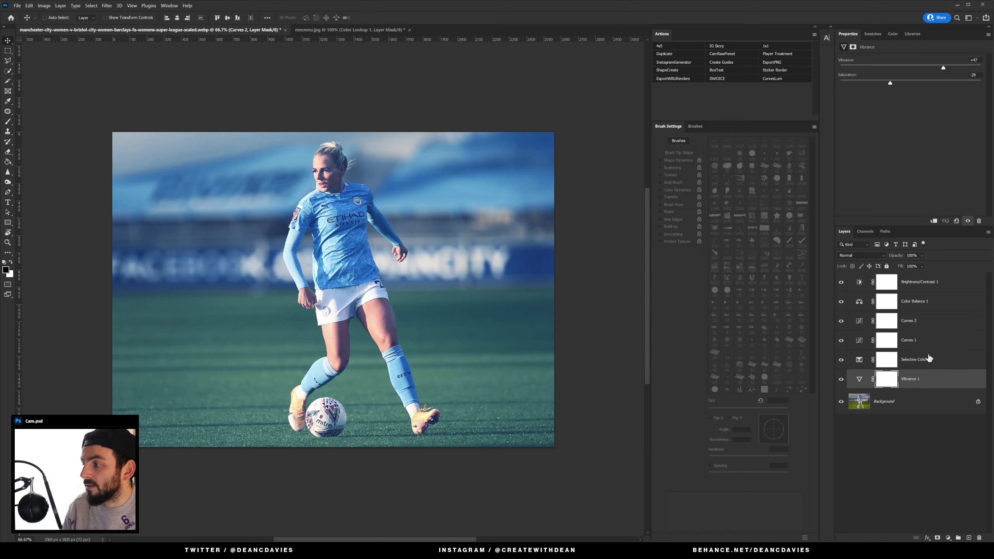
{"action": "left_click", "coordinate": [931, 285]}
{"action": "left_click", "coordinate": [924, 363]}
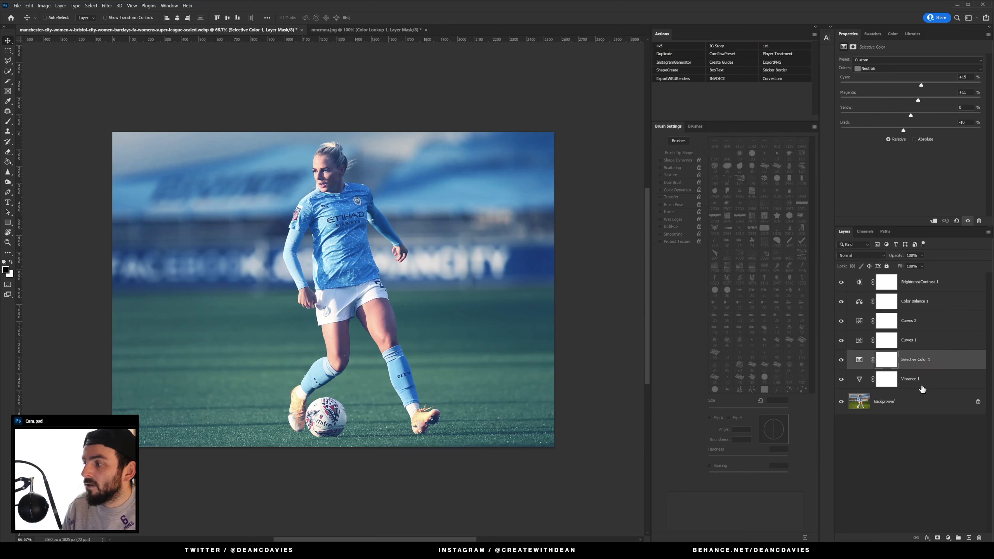
{"action": "left_click", "coordinate": [922, 386]}
{"action": "left_click", "coordinate": [932, 282]}
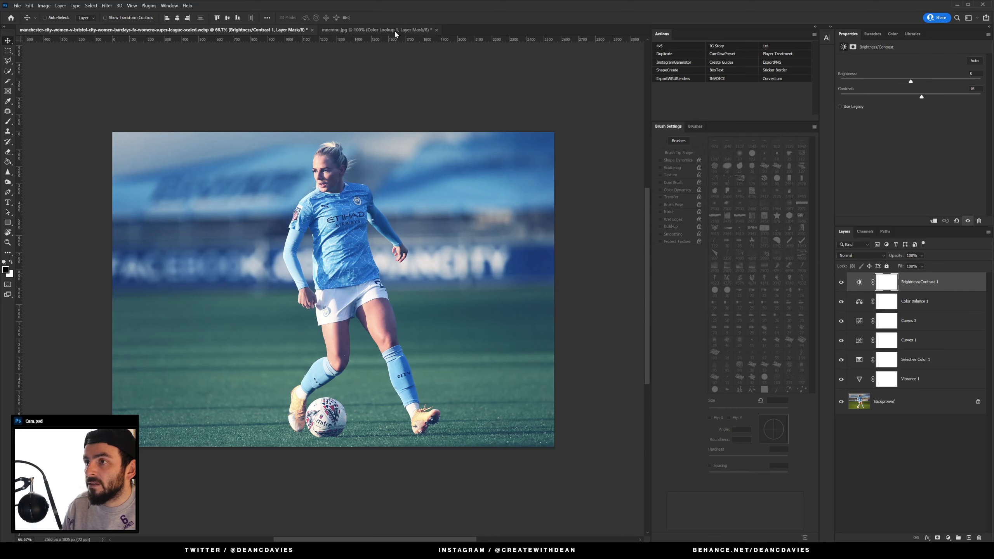
Step: Open the Man-City-women-celebrate-goal image from the Luts folder in Photoshop
{"action": "left_click", "coordinate": [375, 29]}
{"action": "key", "text": "alt+Tab"}
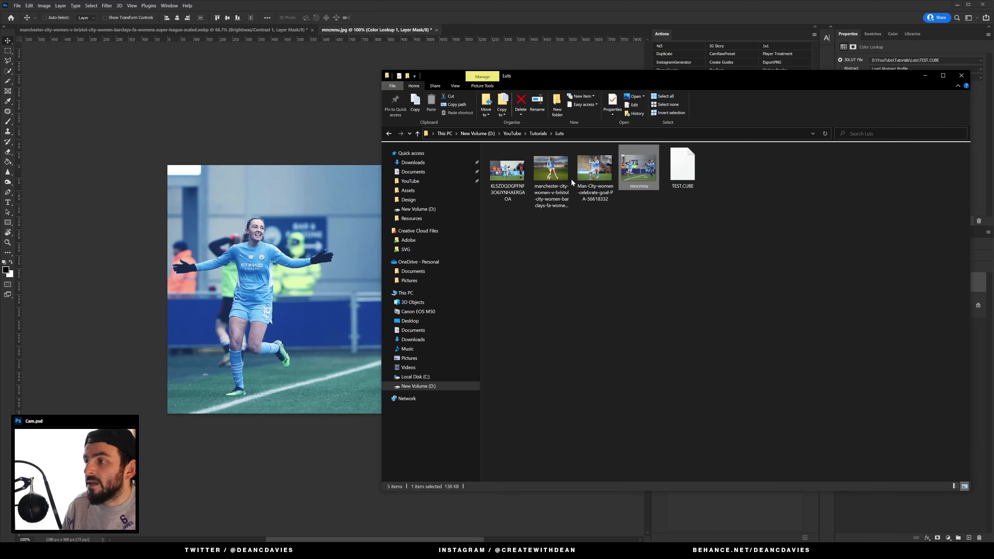
{"action": "left_click", "coordinate": [550, 168]}
{"action": "left_click", "coordinate": [507, 173]}
{"action": "left_click_drag", "start_coordinate": [594, 169], "coordinate": [510, 31]}
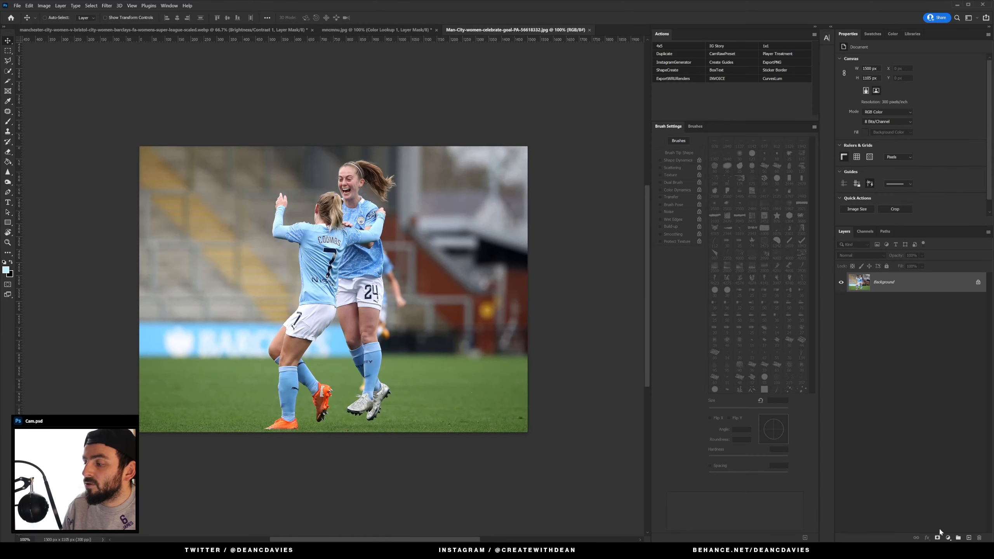
Step: Add a Color Lookup adjustment to the celebration image and load the TEST.CUBE 3D LUT
{"action": "left_click", "coordinate": [947, 538]}
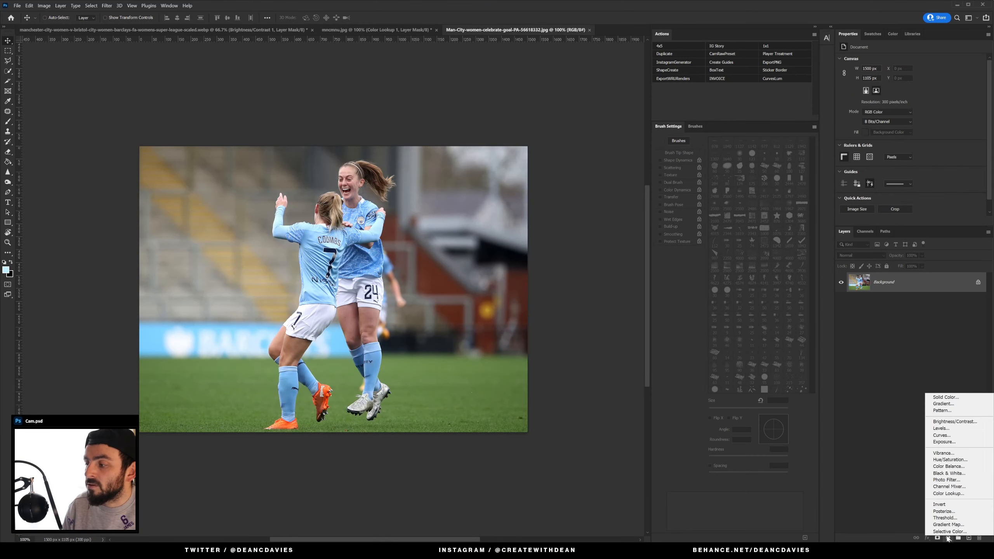
{"action": "left_click", "coordinate": [961, 494]}
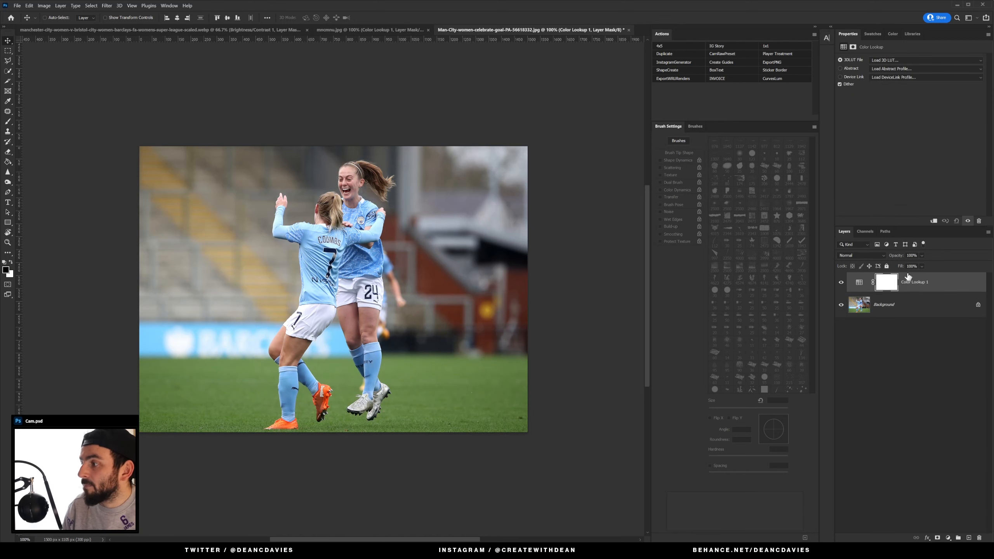
{"action": "left_click", "coordinate": [885, 62]}
{"action": "left_click", "coordinate": [886, 68]}
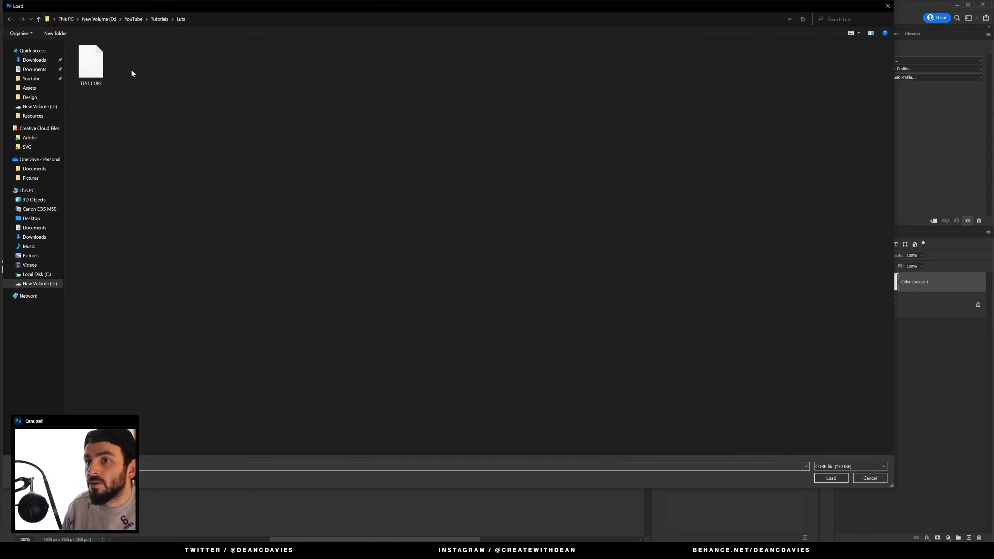
{"action": "double_click", "coordinate": [96, 67]}
Step: Compare the three graded documents by switching between their tabs
{"action": "left_click", "coordinate": [386, 28]}
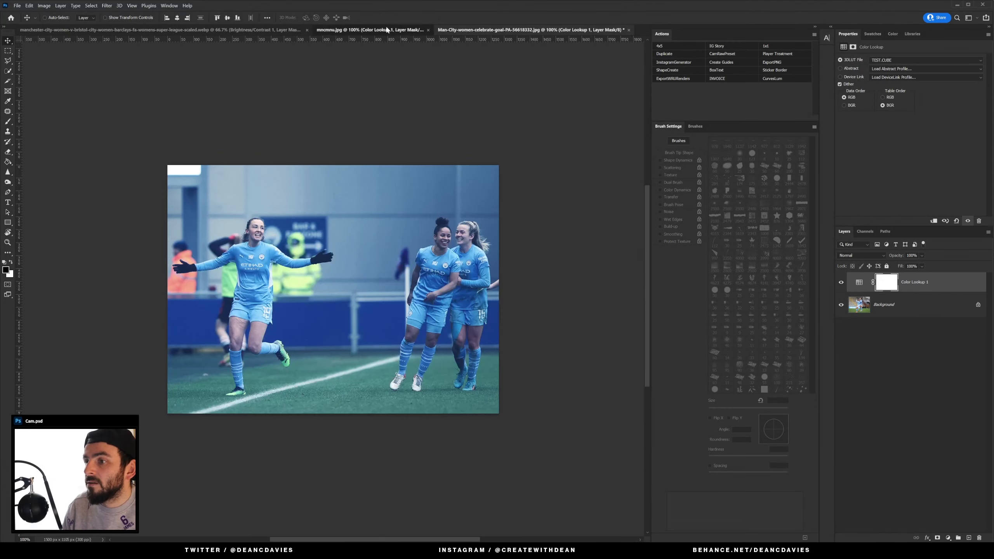
{"action": "left_click", "coordinate": [484, 30]}
{"action": "left_click", "coordinate": [371, 29]}
{"action": "left_click", "coordinate": [274, 30]}
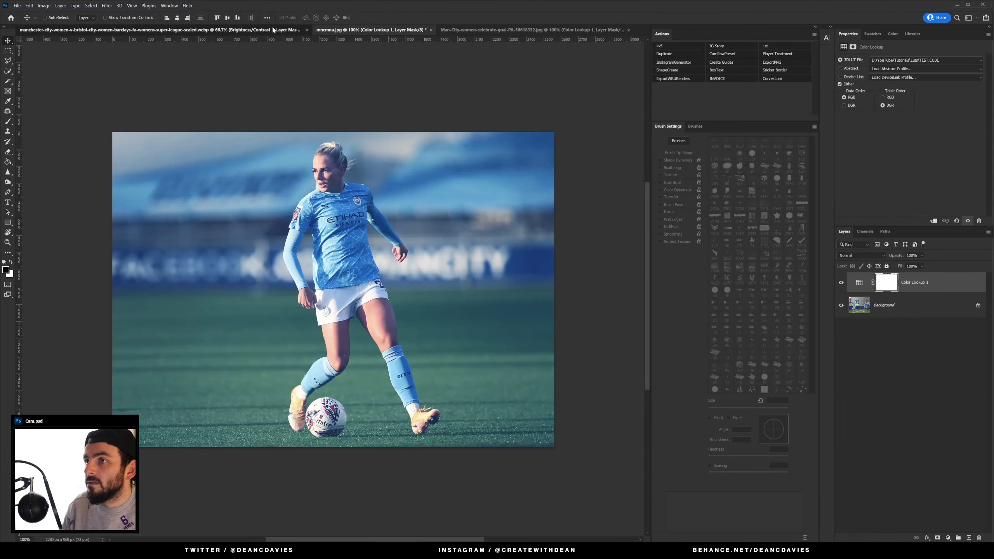
{"action": "left_click", "coordinate": [358, 29]}
{"action": "left_click", "coordinate": [475, 29]}
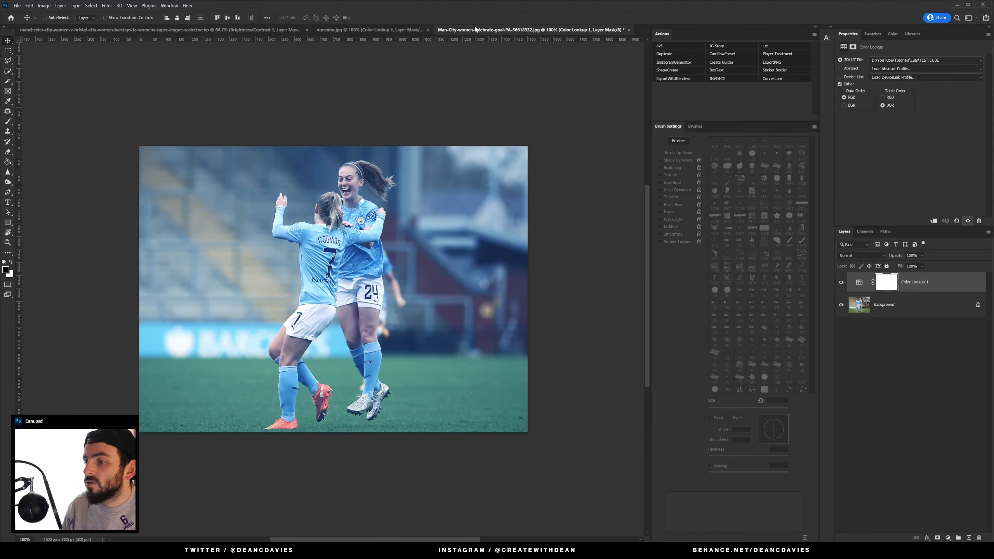
{"action": "left_click", "coordinate": [165, 28]}
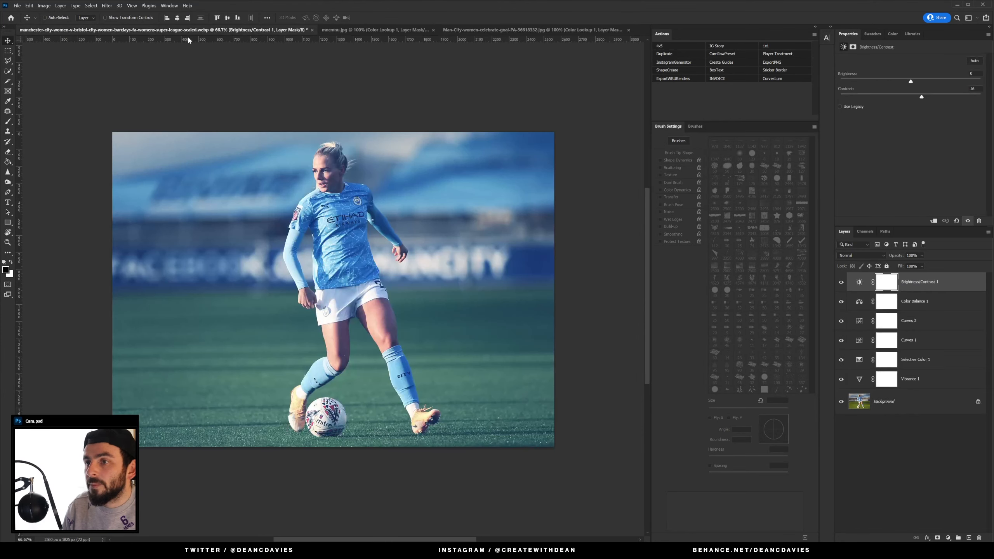
Step: Add a linear Gradient Fill layer at 90° on top of the original photo's adjustment stack
{"action": "left_click", "coordinate": [953, 539]}
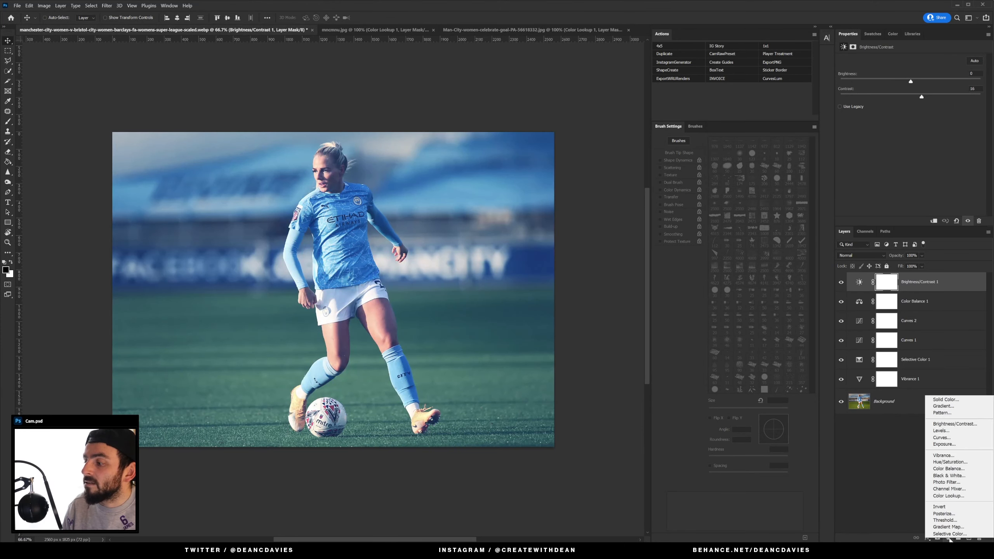
{"action": "left_click", "coordinate": [981, 408]}
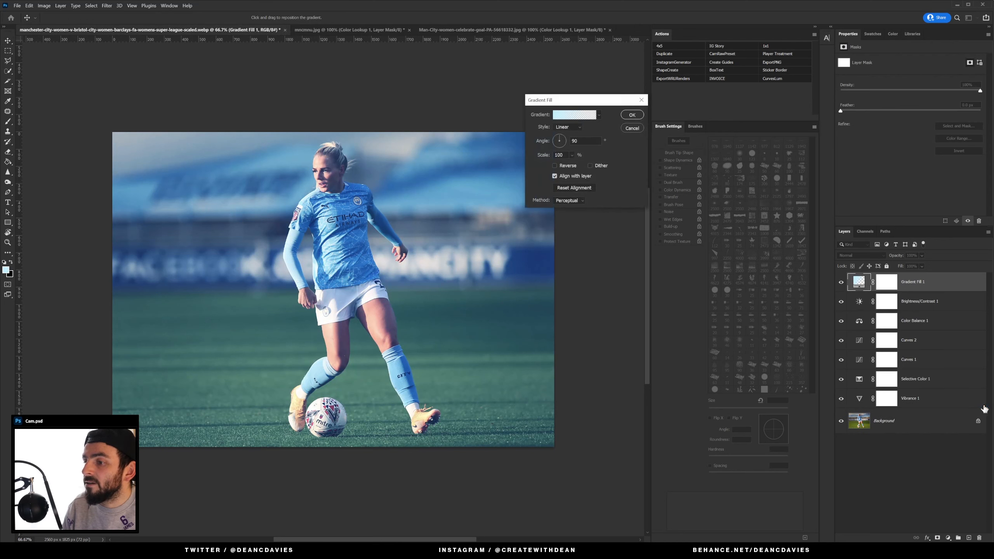
{"action": "left_click", "coordinate": [633, 115]}
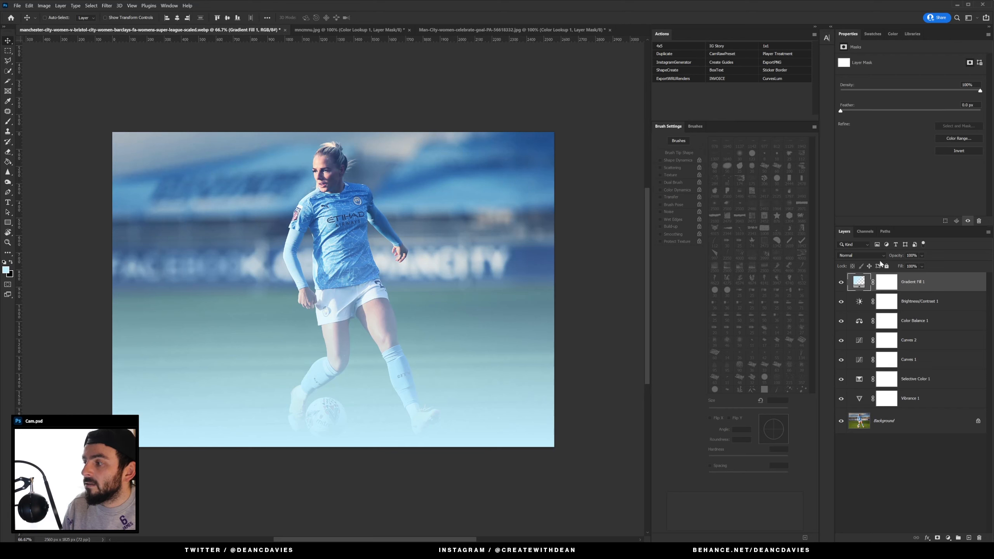
Step: Export the stack again as a color lookup table, clearing the suggested file name
{"action": "left_click", "coordinate": [934, 302]}
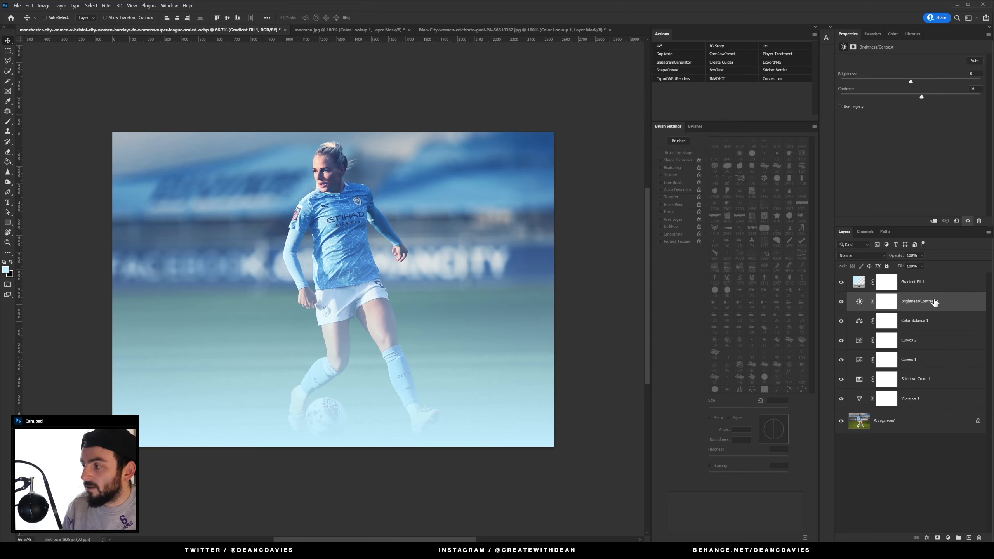
{"action": "left_click", "coordinate": [17, 5]}
{"action": "mouse_move", "coordinate": [69, 121]}
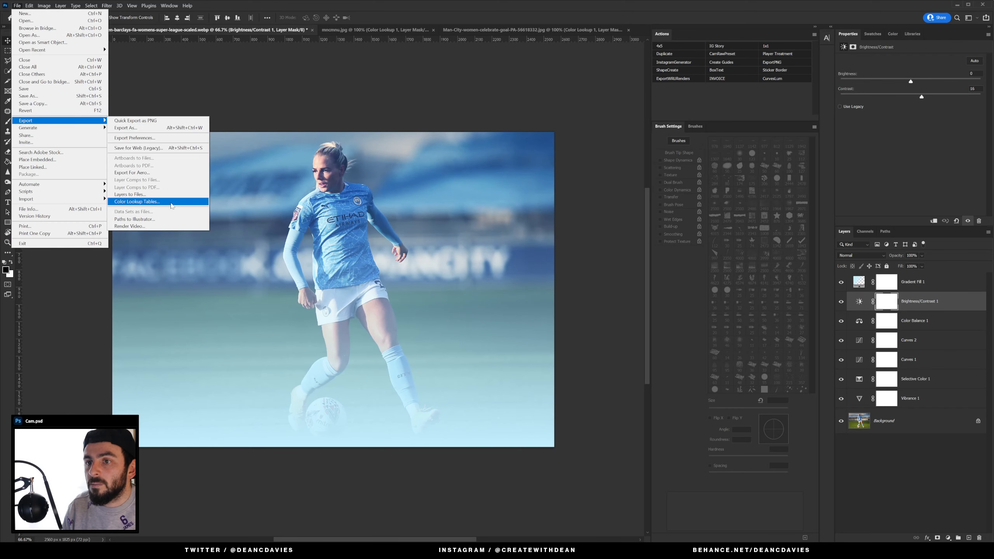
{"action": "left_click", "coordinate": [172, 202]}
{"action": "left_click", "coordinate": [602, 214]}
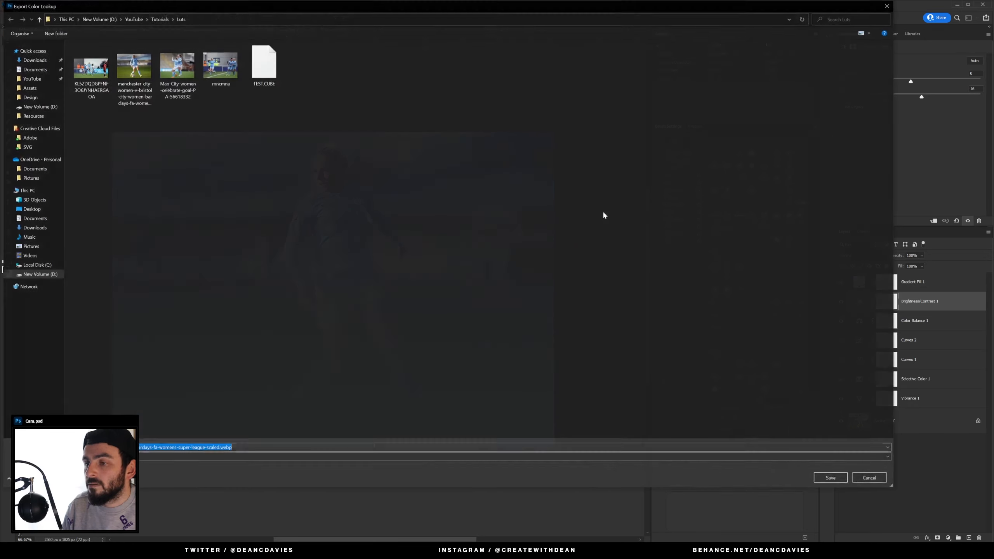
{"action": "key", "text": "BackSpace"}
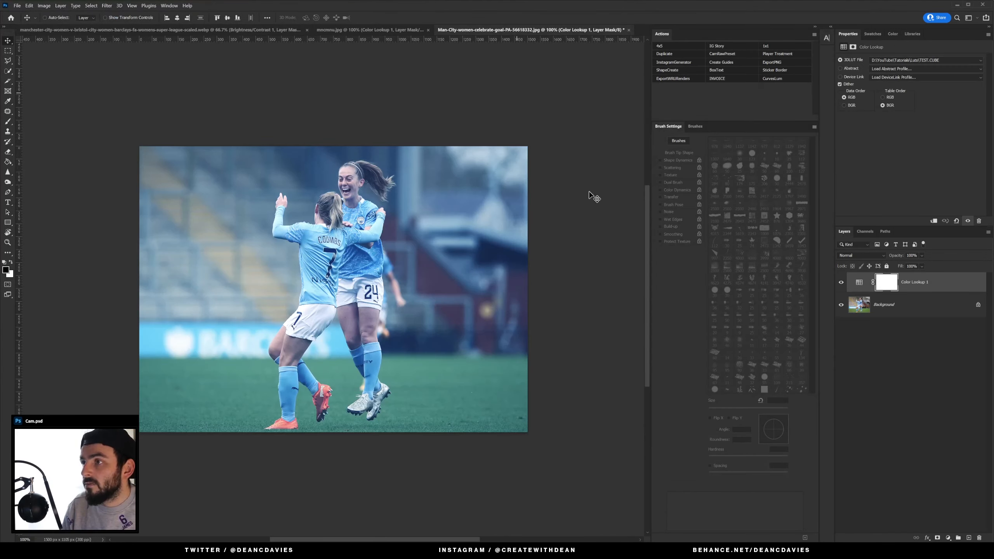
Step: Load TEST2.CUBE as the 3D LUT file of the celebration image's Color Lookup layer
{"action": "left_click", "coordinate": [888, 64]}
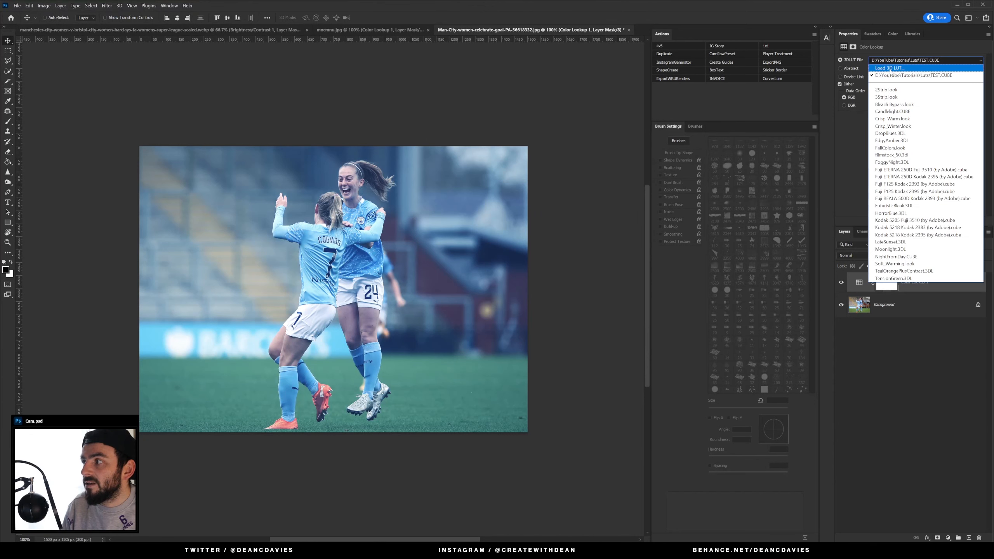
{"action": "left_click", "coordinate": [876, 69]}
{"action": "left_click", "coordinate": [138, 73]}
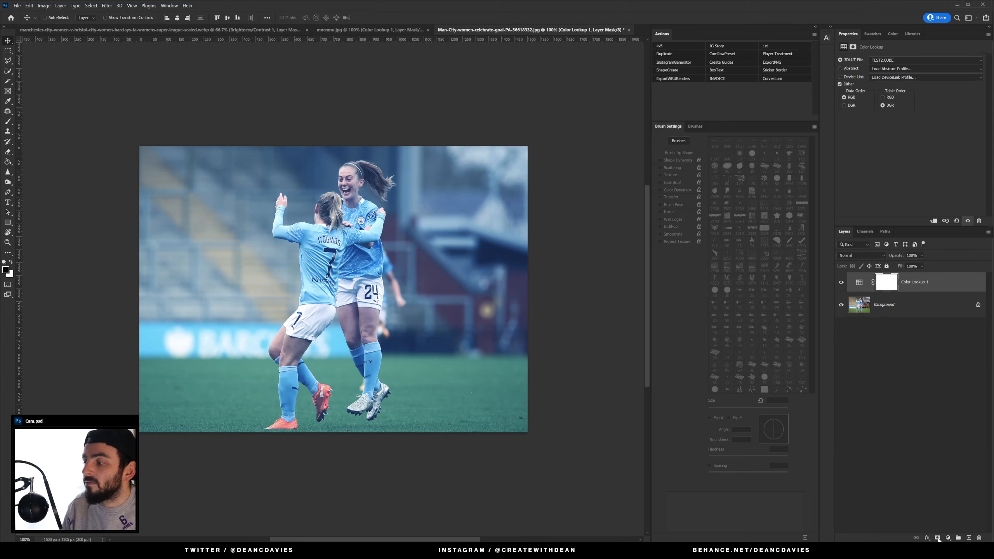
Step: On the original photo, add a Gradient Map adjustment above the Gradient Fill layer and hide the Gradient Fill layer
{"action": "left_click", "coordinate": [274, 30]}
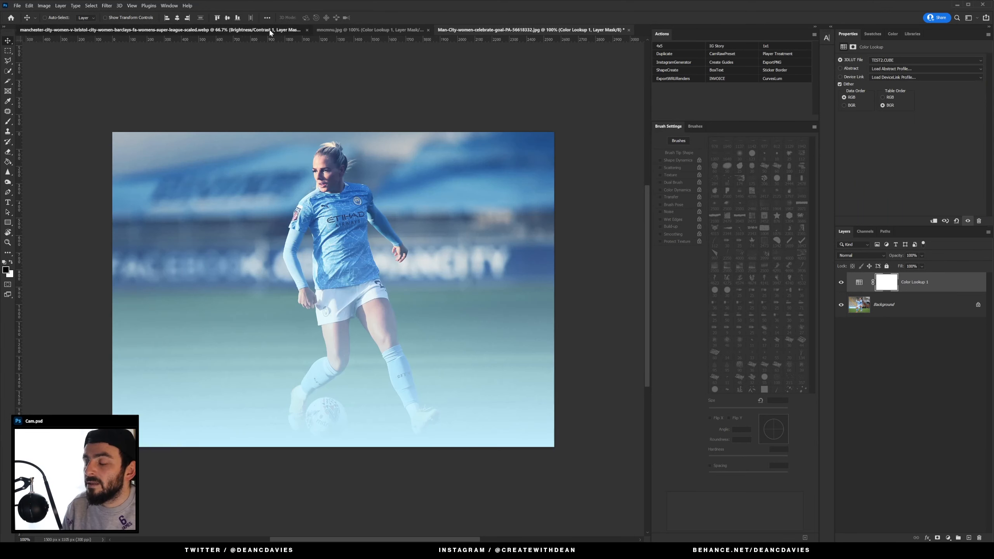
{"action": "left_click", "coordinate": [913, 281]}
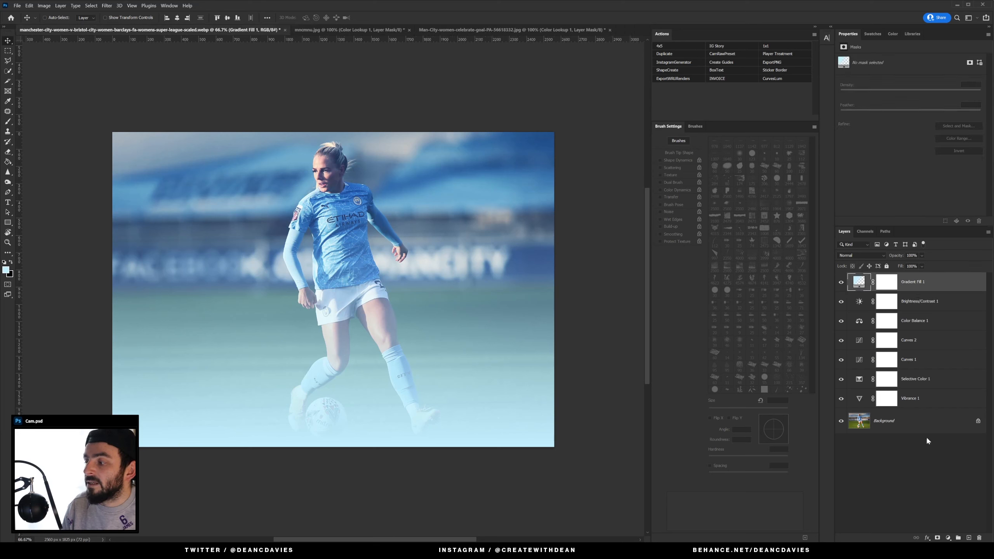
{"action": "left_click", "coordinate": [938, 538]}
{"action": "left_click", "coordinate": [947, 538]}
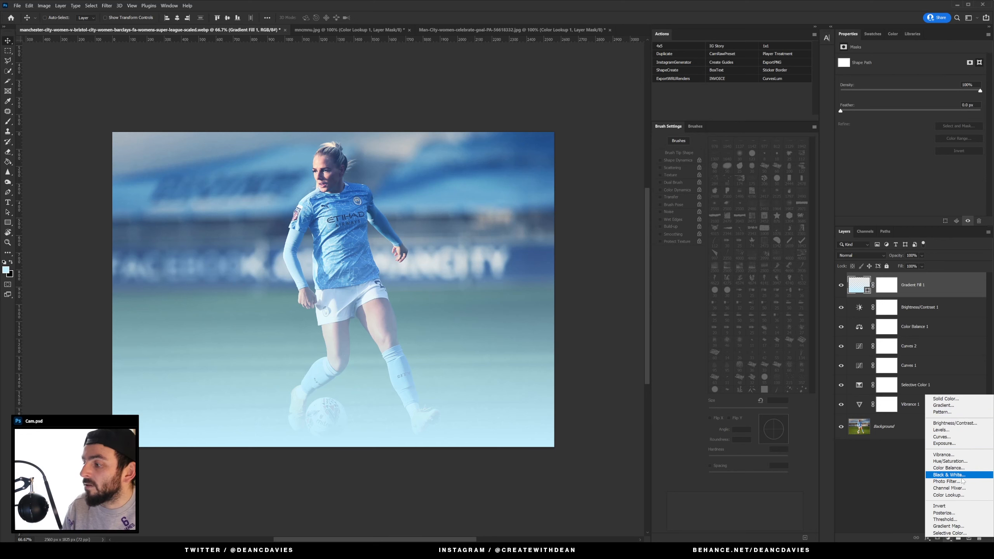
{"action": "left_click", "coordinate": [961, 527]}
{"action": "left_click", "coordinate": [840, 305]}
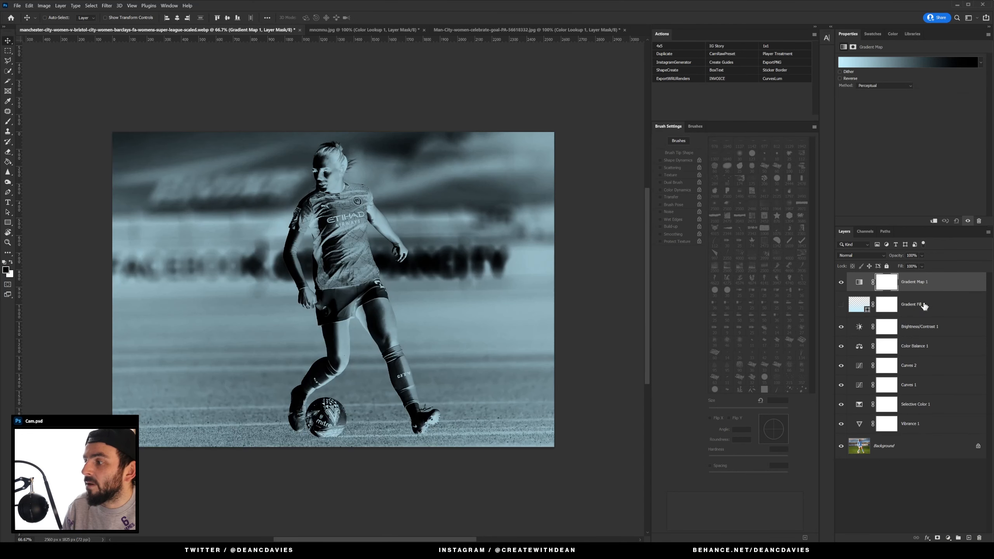
Step: Export the original photo's adjustment stack as a CUBE color lookup table and save it
{"action": "left_click", "coordinate": [17, 6]}
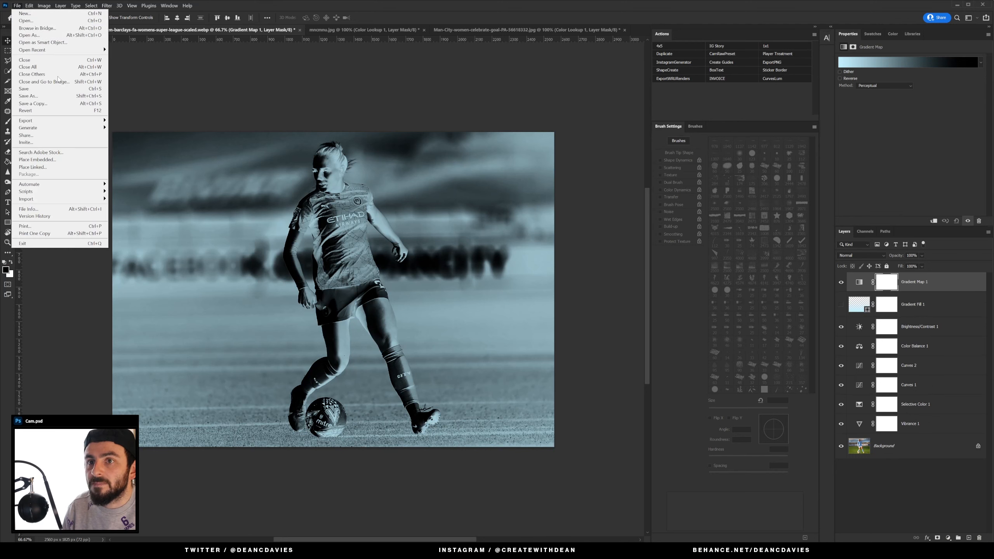
{"action": "mouse_move", "coordinate": [90, 120]}
{"action": "left_click", "coordinate": [157, 202]}
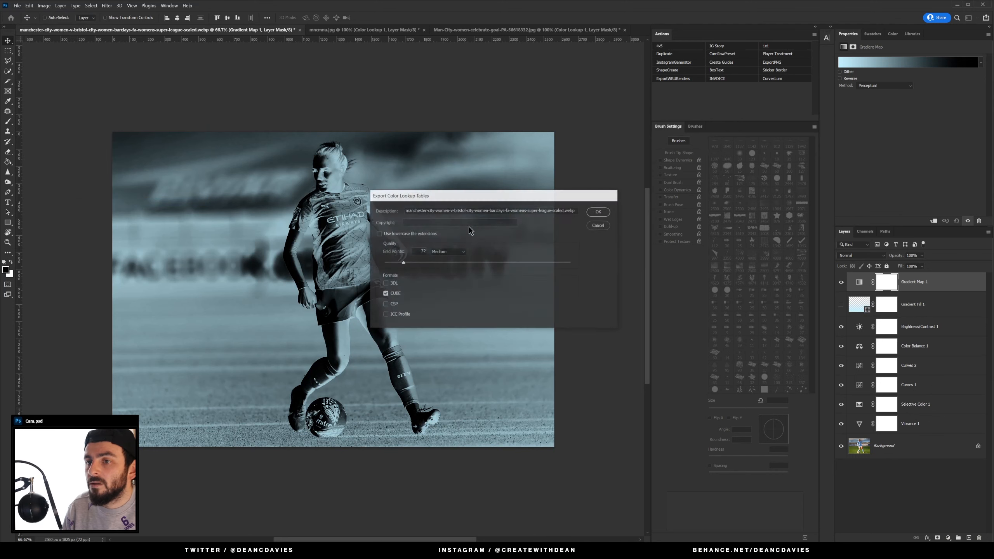
{"action": "left_click", "coordinate": [597, 212]}
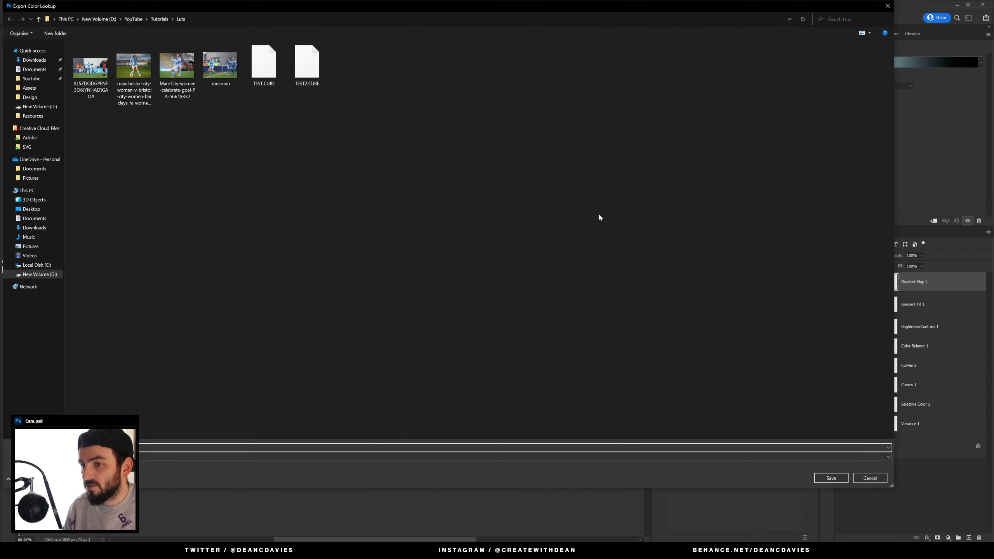
{"action": "key", "text": "Return"}
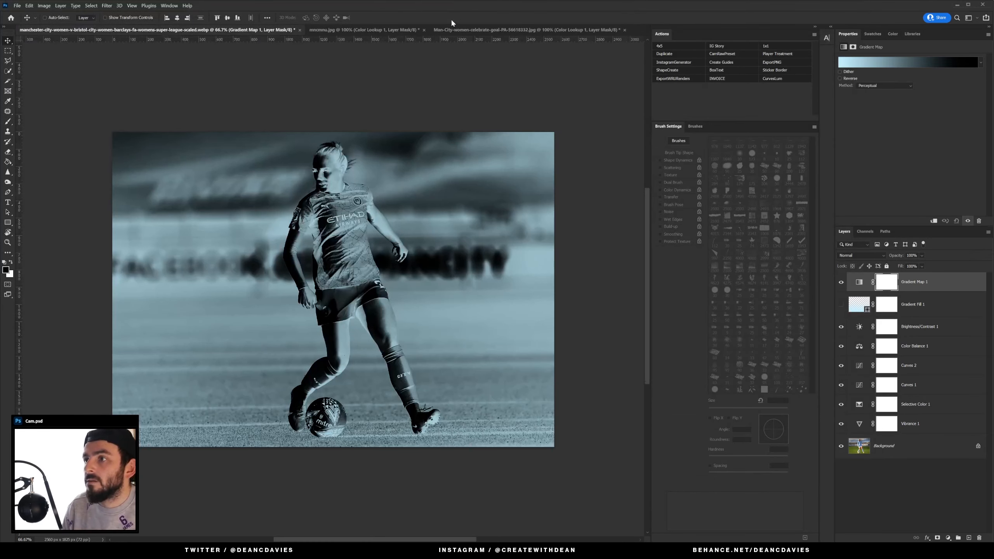
Step: Switch the celebration image's Color Lookup layer to the TEST3.CUBE 3D LUT file
{"action": "left_click", "coordinate": [454, 30]}
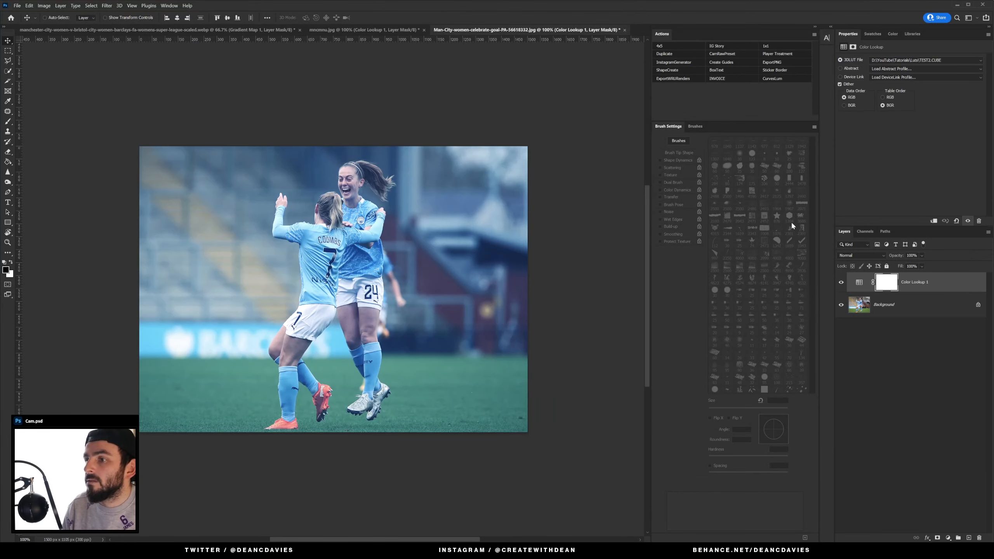
{"action": "left_click", "coordinate": [908, 62]}
{"action": "left_click", "coordinate": [910, 67]}
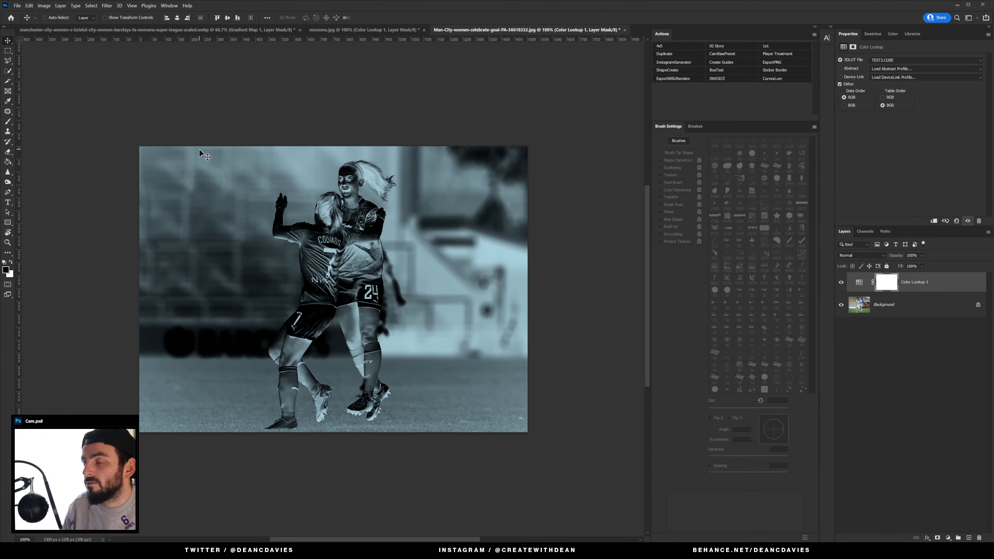
Step: Hide the Gradient Map layer in the original photo's adjustment stack
{"action": "left_click", "coordinate": [170, 30]}
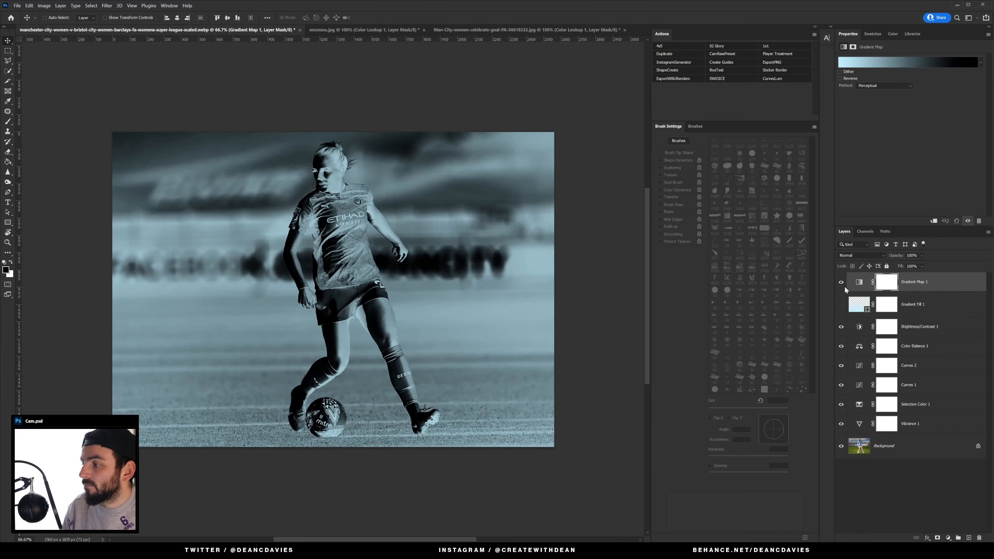
{"action": "left_click", "coordinate": [952, 309]}
{"action": "left_click", "coordinate": [841, 283]}
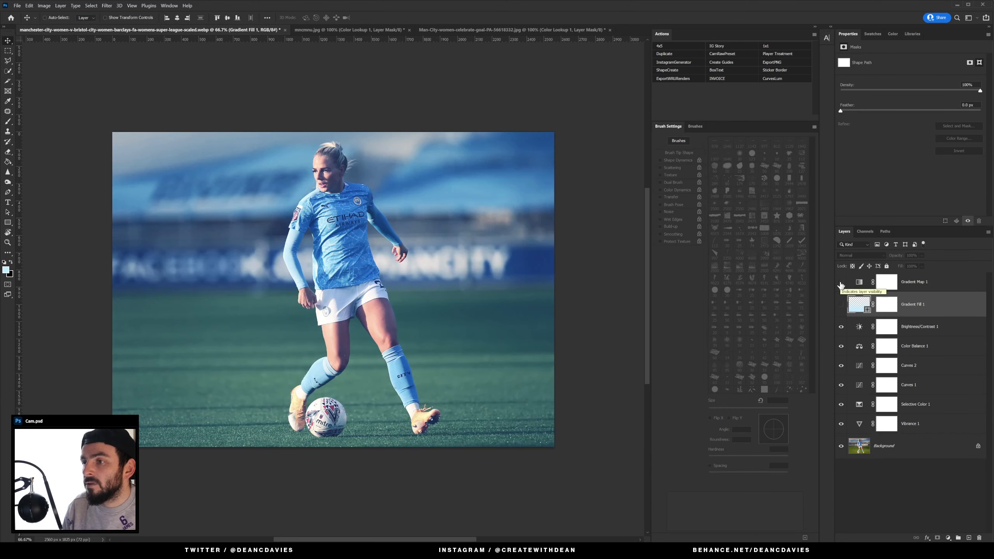